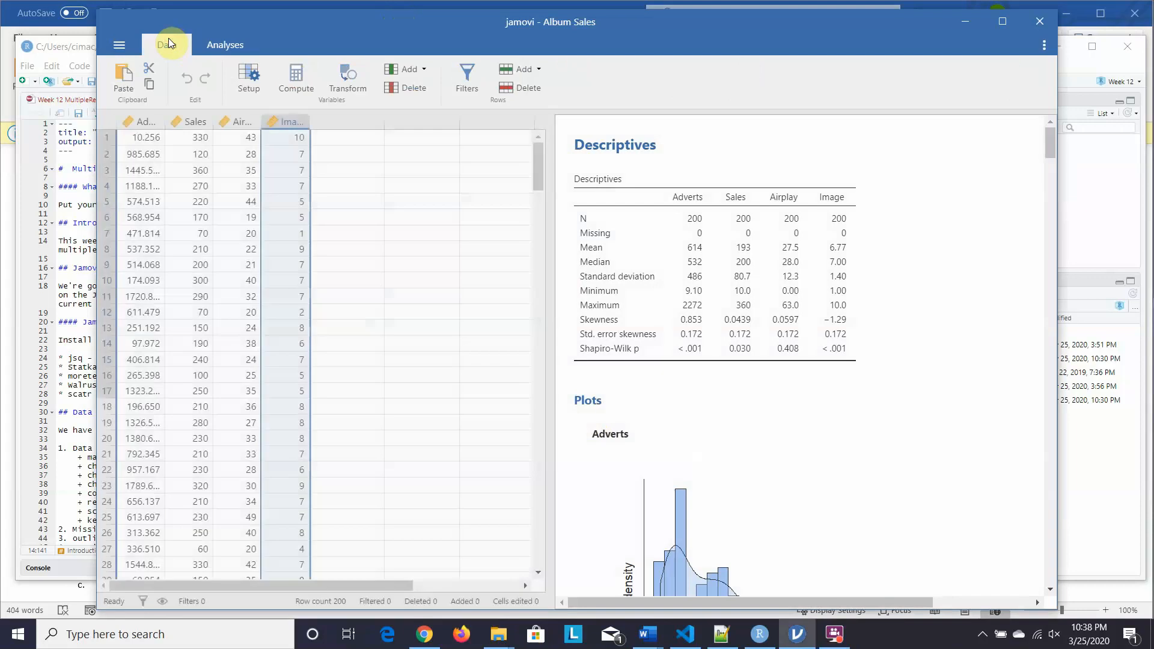
Step: Switch to RStudio to read the Week 12 multiple regression assignment's introduction, then return to the Album Sales data in jamovi
{"action": "left_click", "coordinate": [79, 42]}
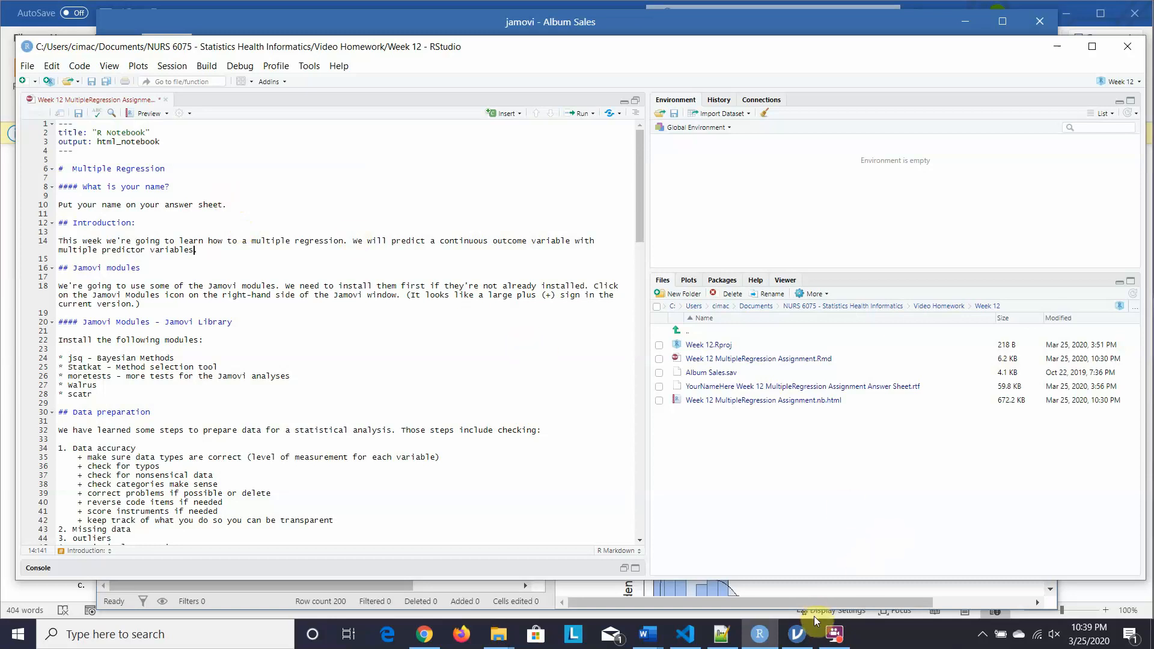
{"action": "mouse_move", "coordinate": [797, 634]}
{"action": "mouse_move", "coordinate": [818, 601]}
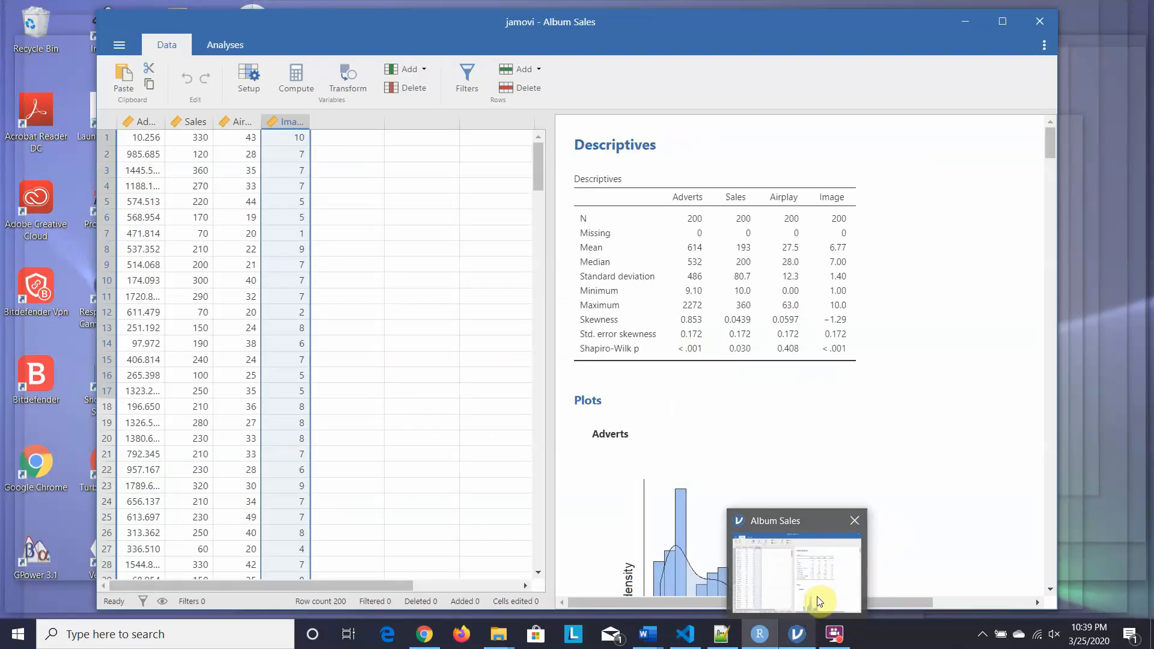
{"action": "left_click", "coordinate": [818, 601]}
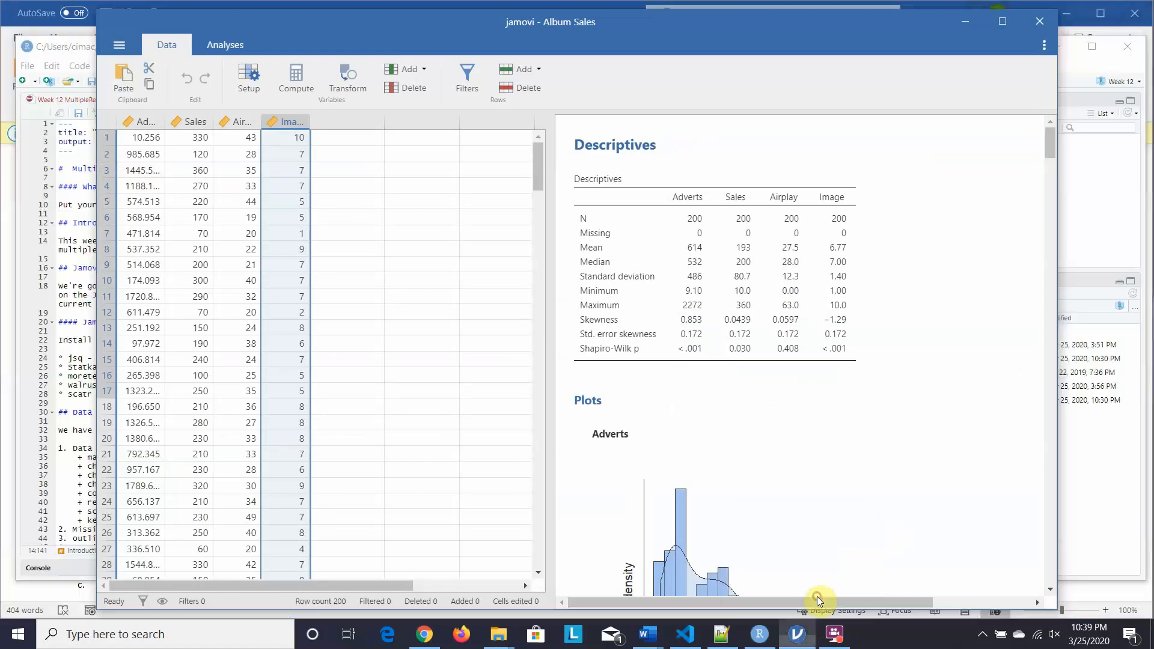
{"action": "left_click", "coordinate": [217, 20]}
Step: Inspect the descriptions and measurement types of the Adverts, Sales, Airplay and Image variables
{"action": "double_click", "coordinate": [146, 120]}
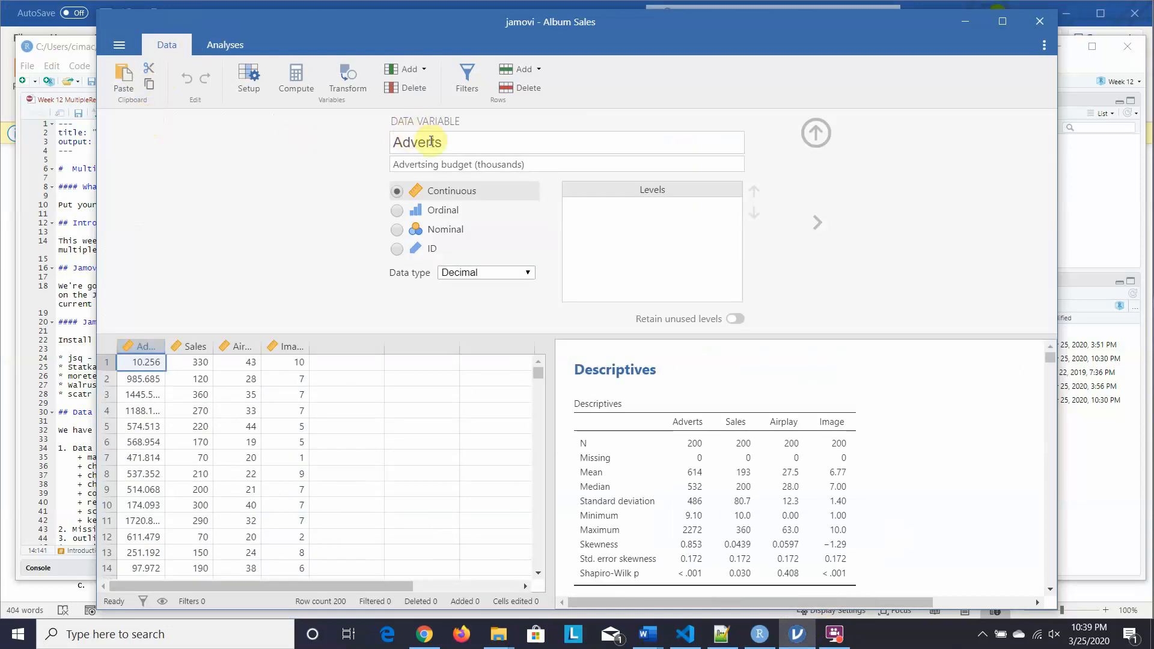
{"action": "left_click", "coordinate": [193, 347]}
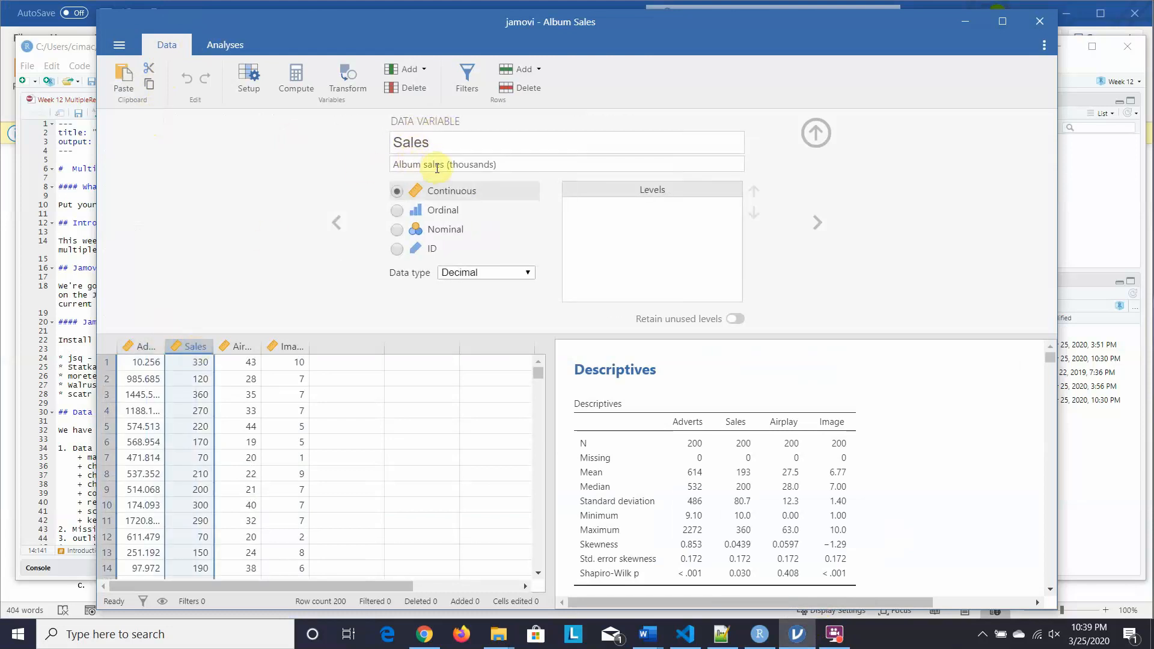
{"action": "left_click", "coordinate": [241, 347]}
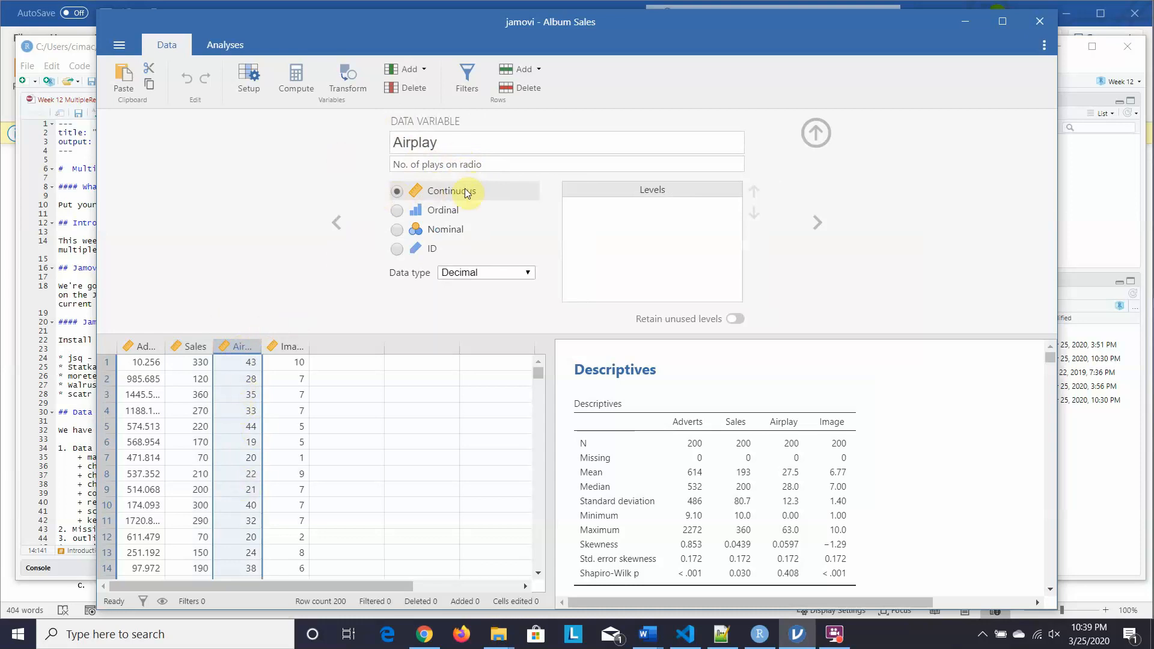
{"action": "left_click", "coordinate": [285, 346]}
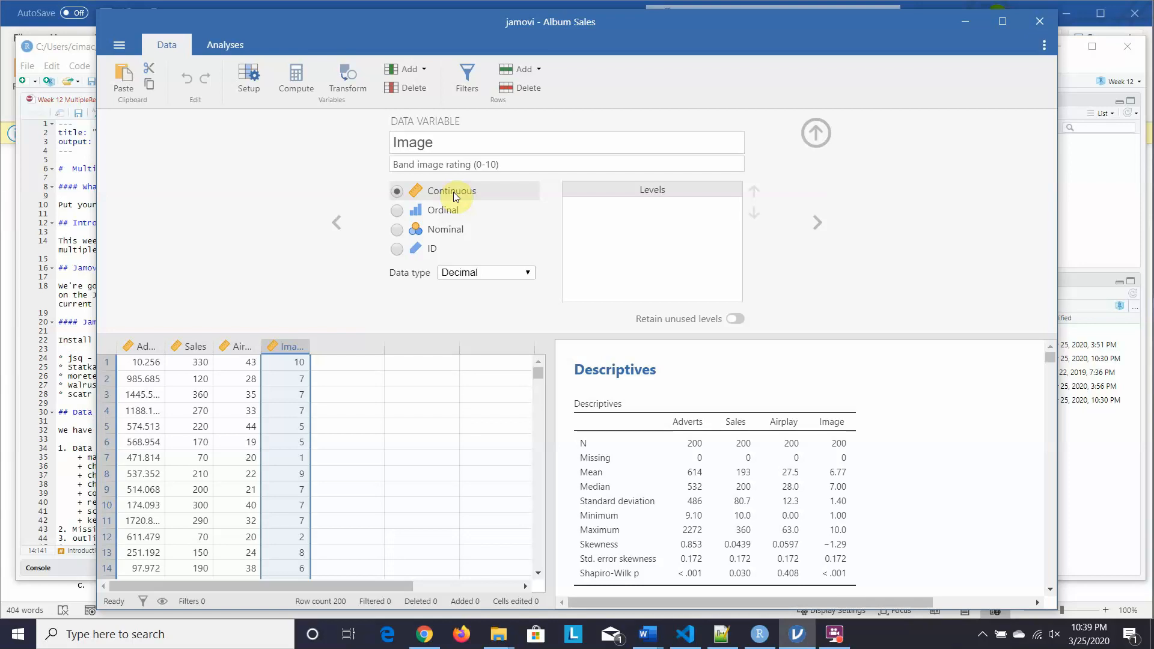
Step: Open the existing Descriptives analysis and review its selected variables, statistics and plot options
{"action": "left_click", "coordinate": [225, 46]}
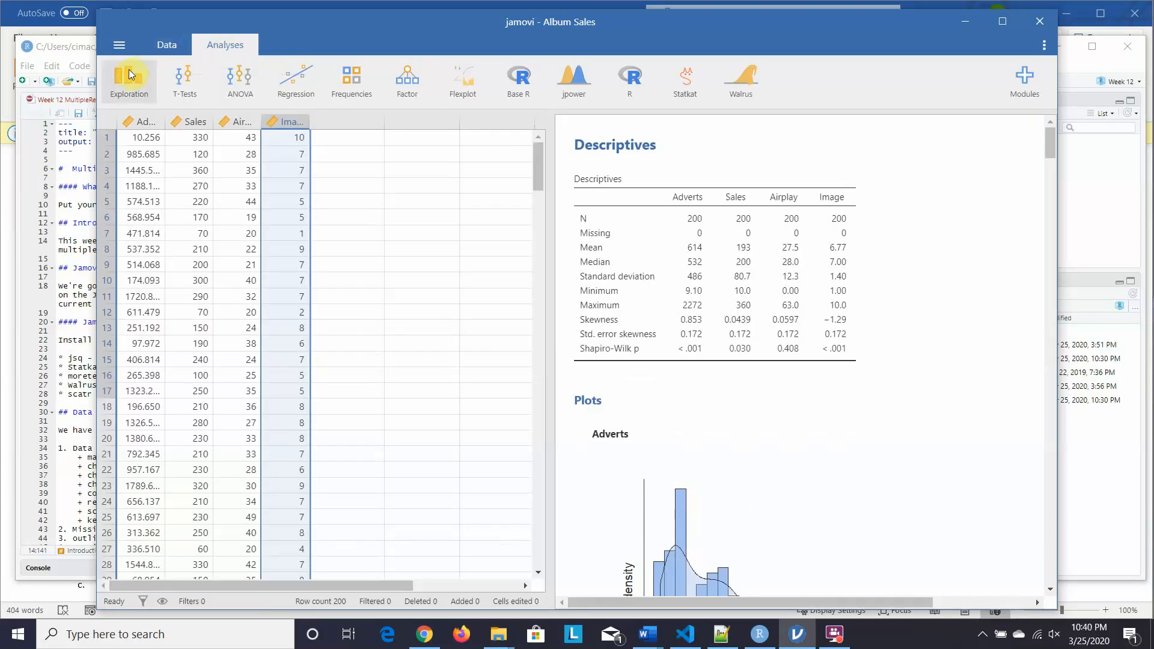
{"action": "left_click", "coordinate": [875, 248]}
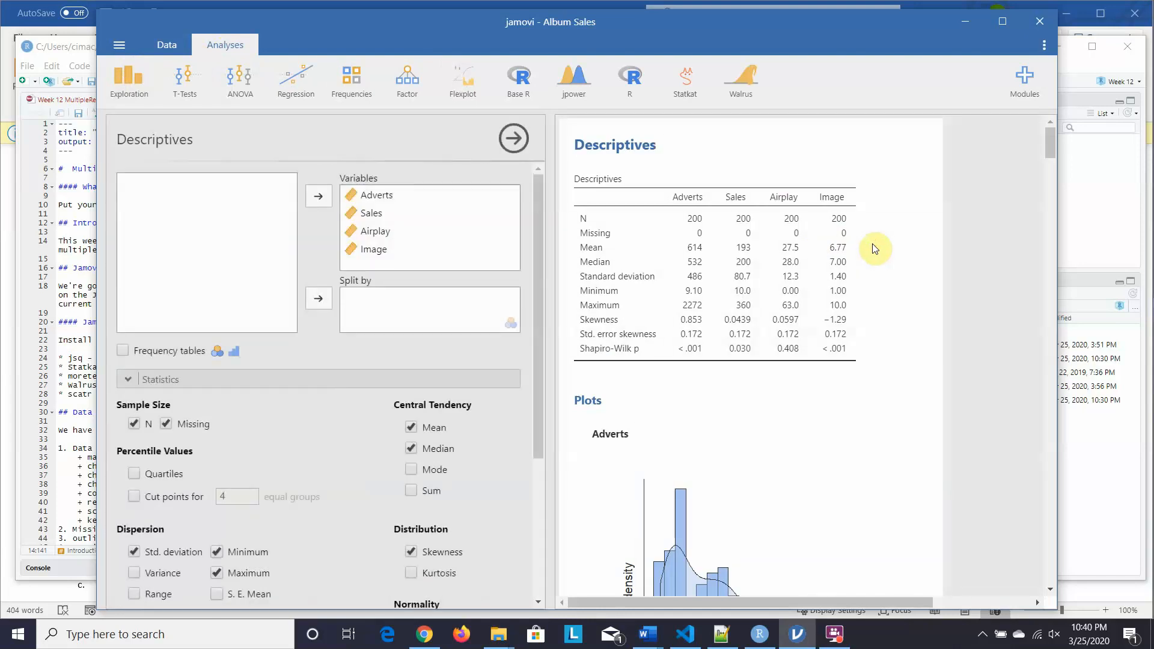
{"action": "left_click", "coordinate": [535, 310]}
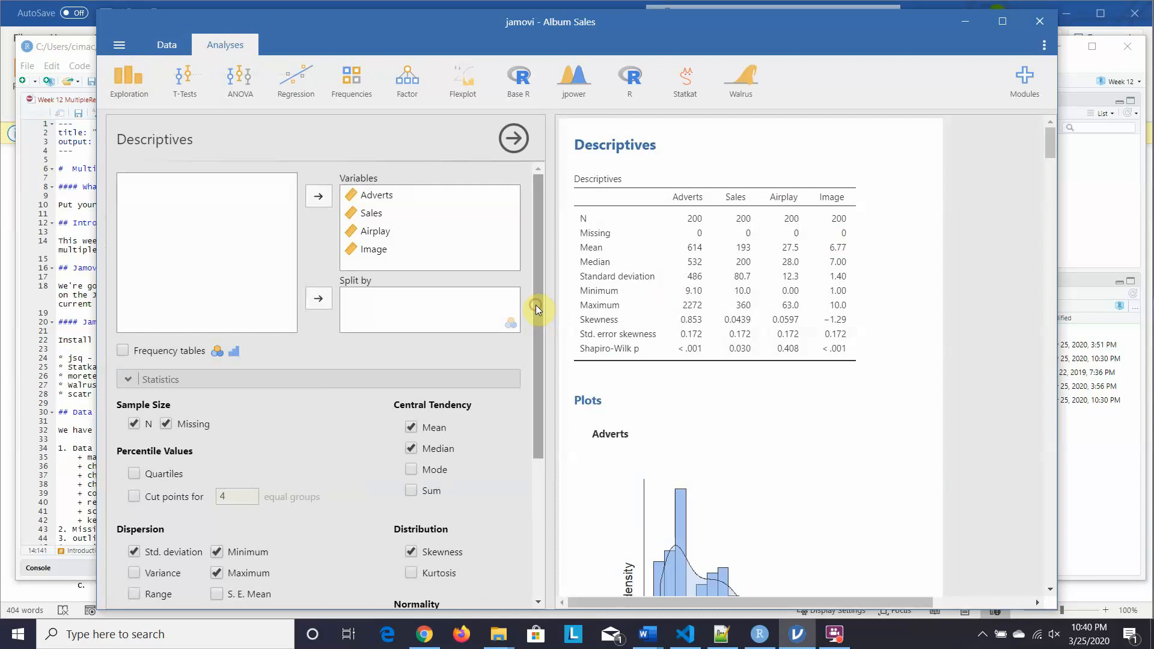
{"action": "left_click", "coordinate": [535, 305]}
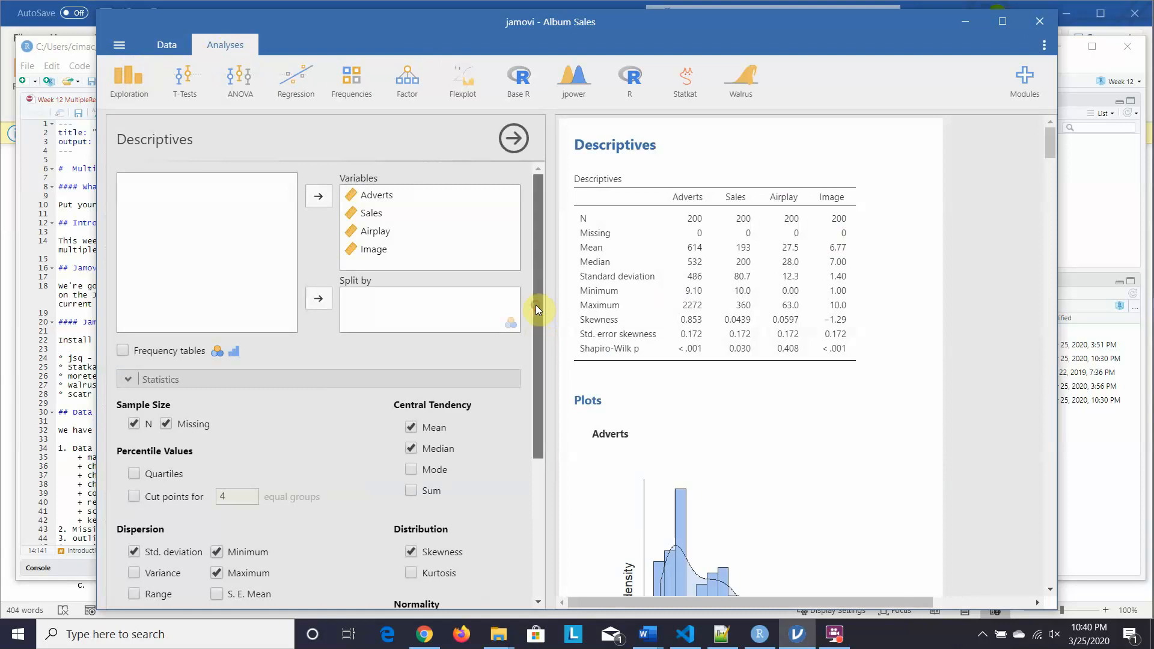
{"action": "left_click_drag", "start_coordinate": [536, 305], "coordinate": [548, 399]}
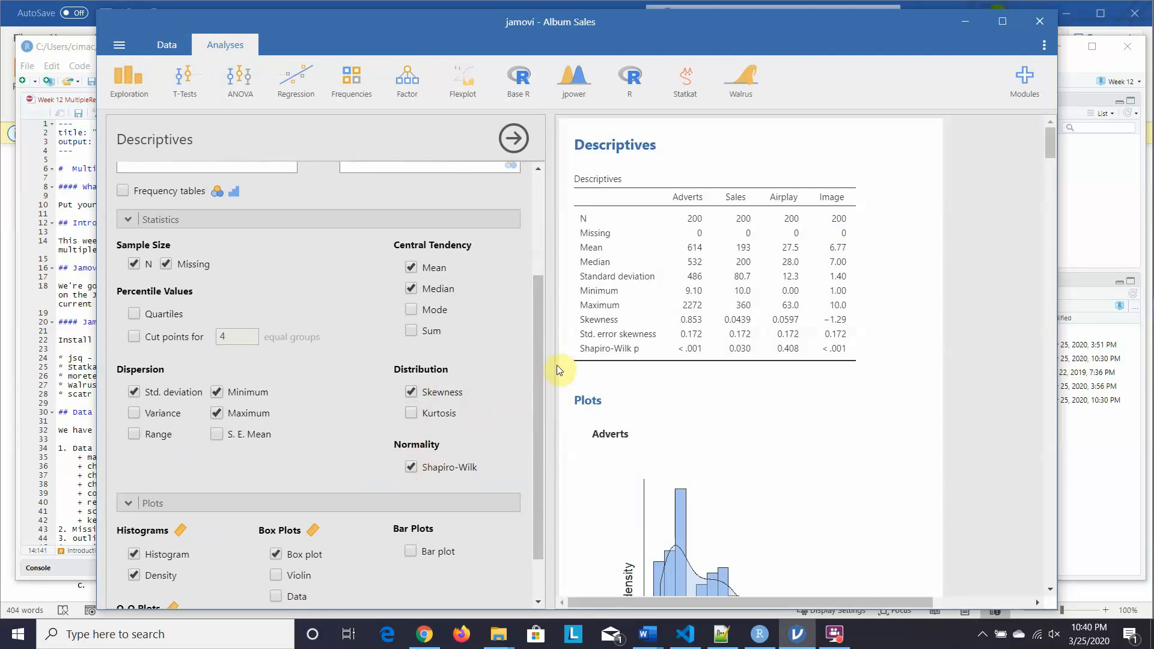
{"action": "left_click_drag", "start_coordinate": [537, 362], "coordinate": [553, 430]}
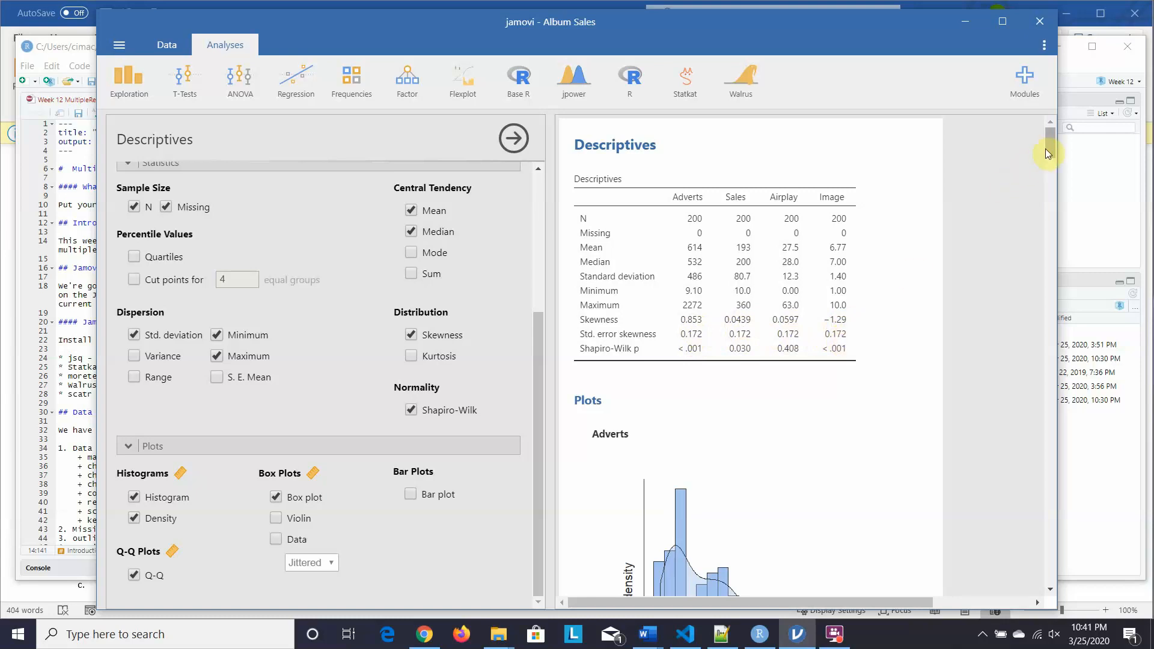
Step: Examine the Descriptives table and the histograms, box plots and Q-Q plots for Adverts and Sales
{"action": "scroll", "coordinate": [1044, 149], "scroll_direction": "down", "scroll_amount": 1}
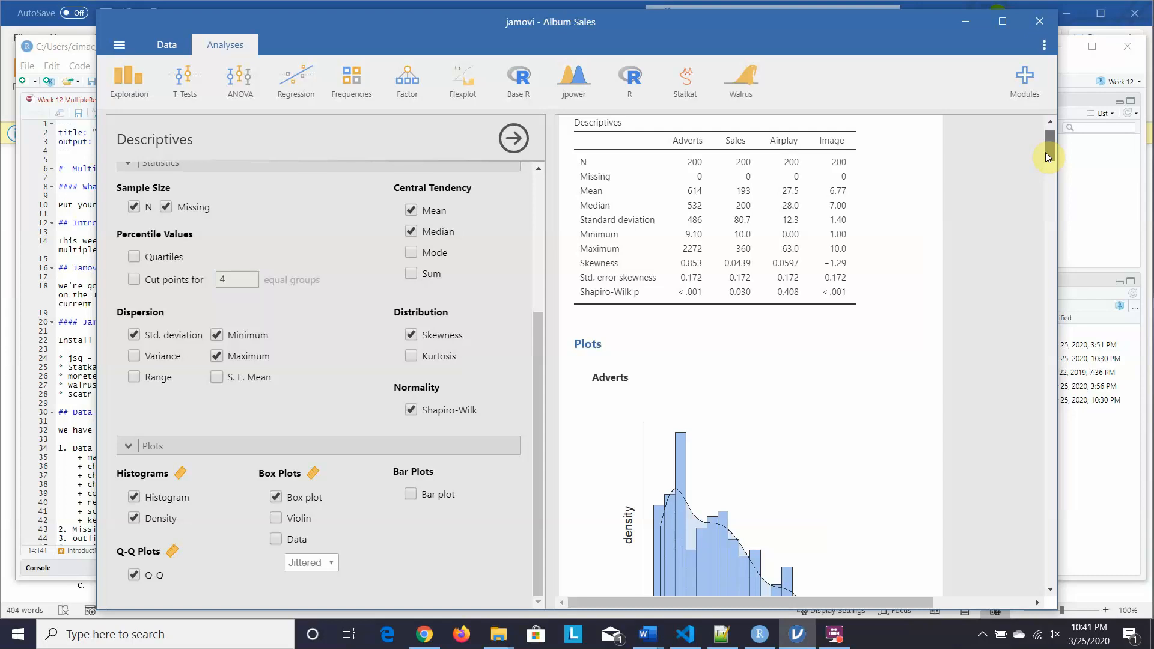
{"action": "left_click_drag", "start_coordinate": [1045, 153], "coordinate": [1046, 145]}
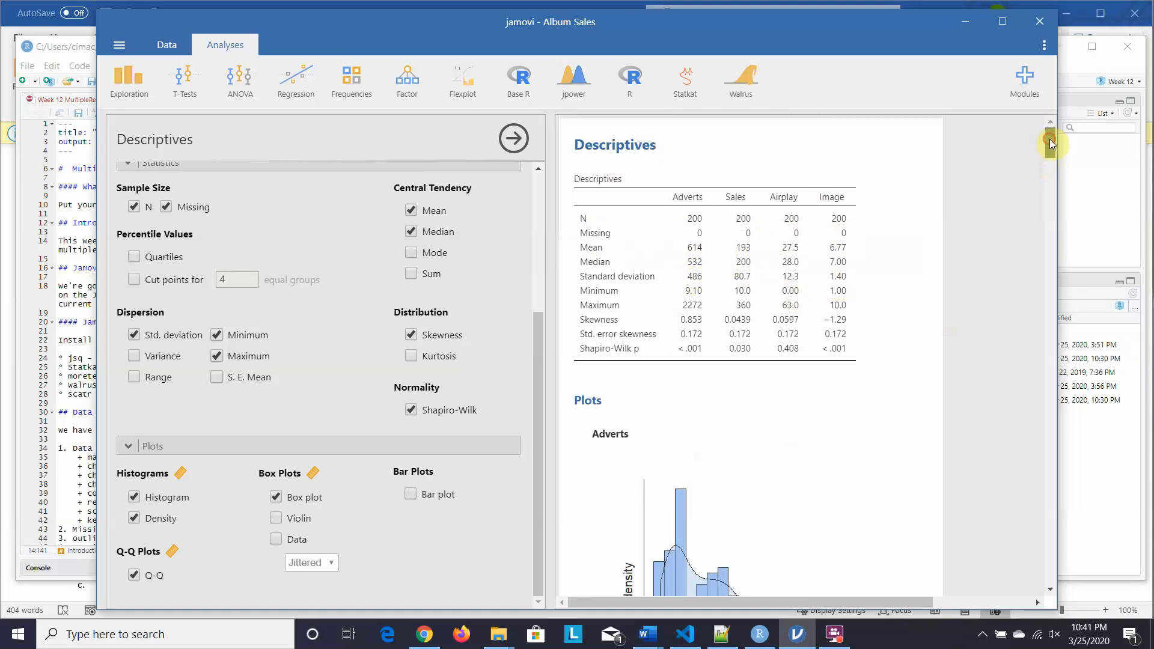
{"action": "left_click_drag", "start_coordinate": [1049, 139], "coordinate": [1050, 153]}
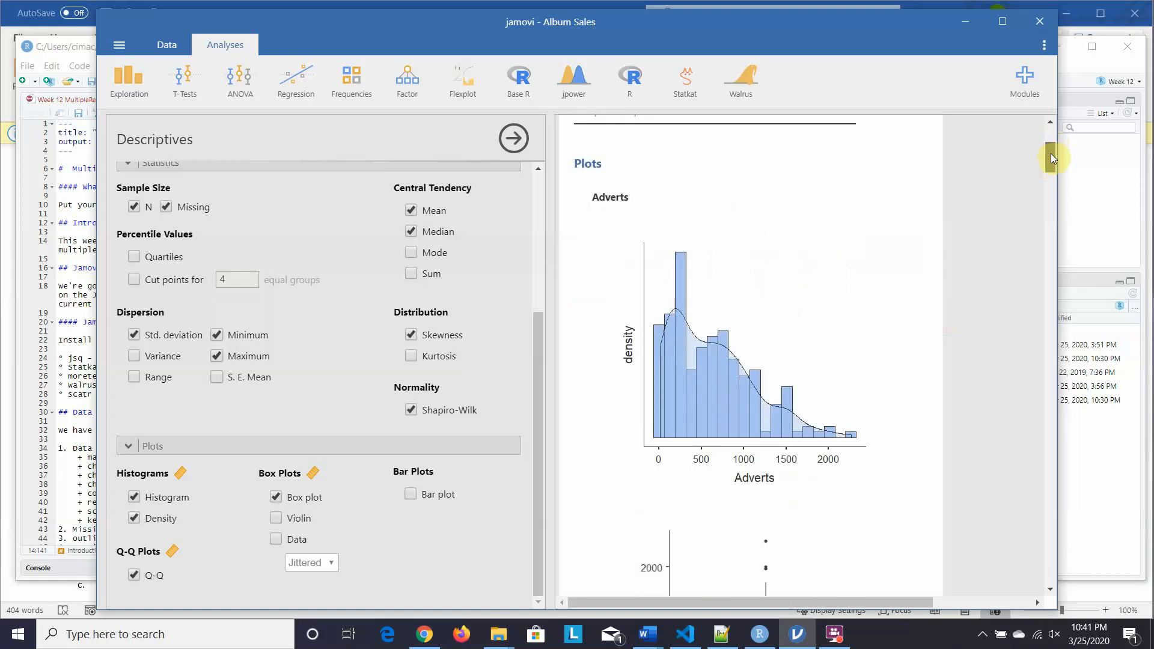
{"action": "left_click_drag", "start_coordinate": [1051, 159], "coordinate": [1051, 160]}
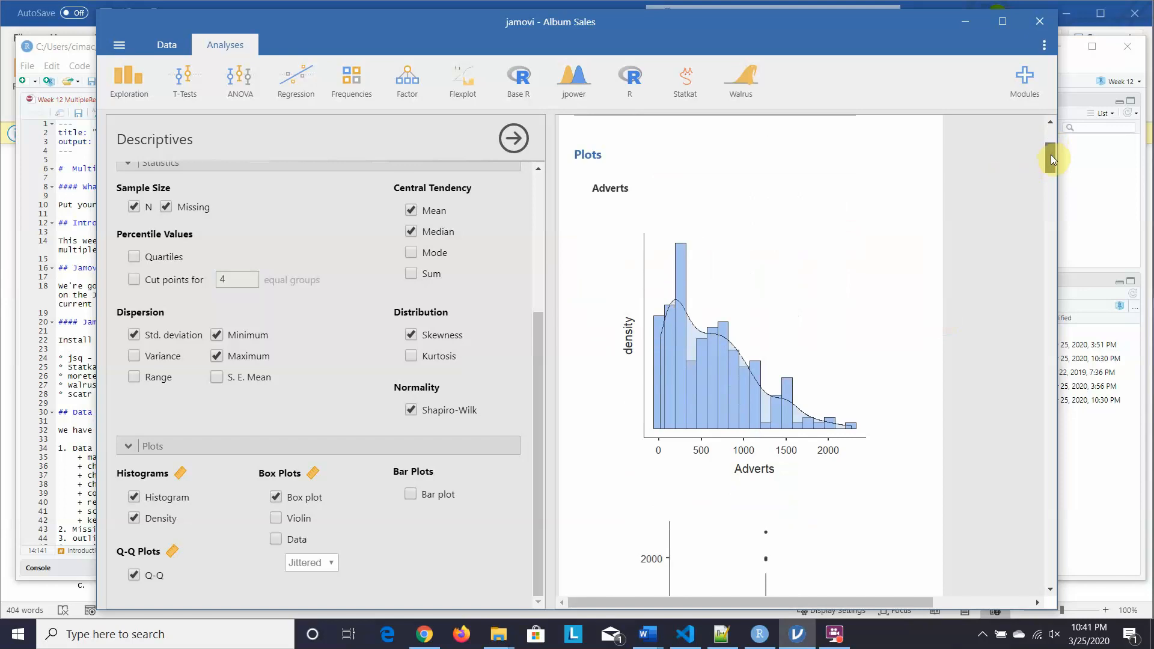
{"action": "left_click_drag", "start_coordinate": [1050, 155], "coordinate": [1051, 189]}
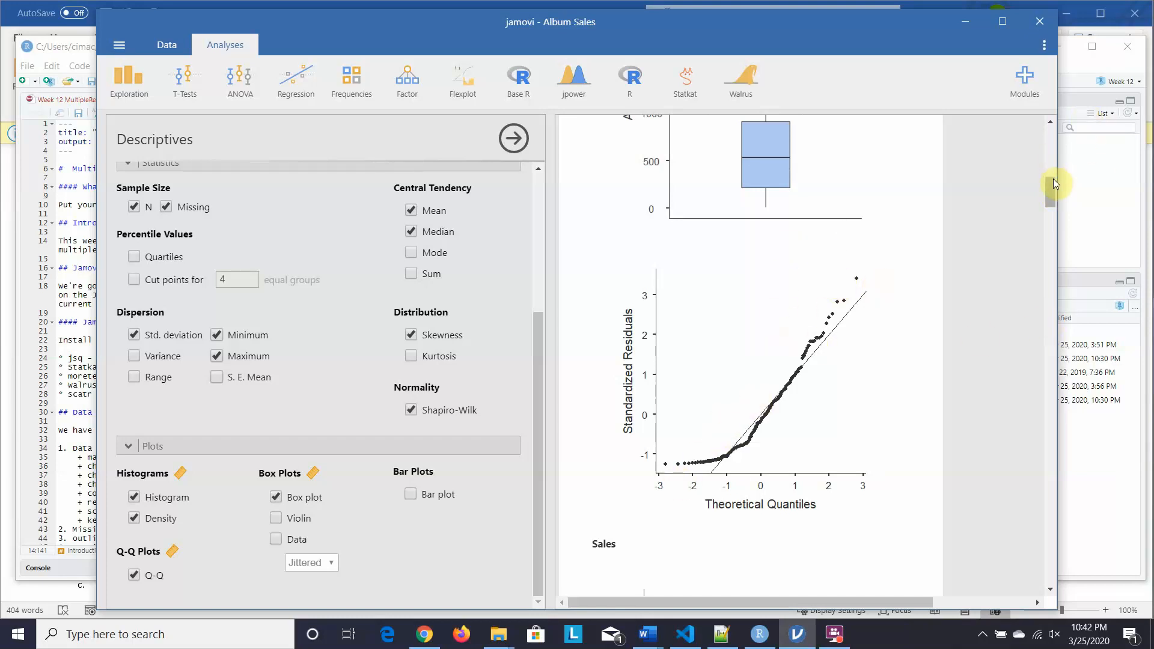
{"action": "left_click_drag", "start_coordinate": [1053, 179], "coordinate": [1055, 232]}
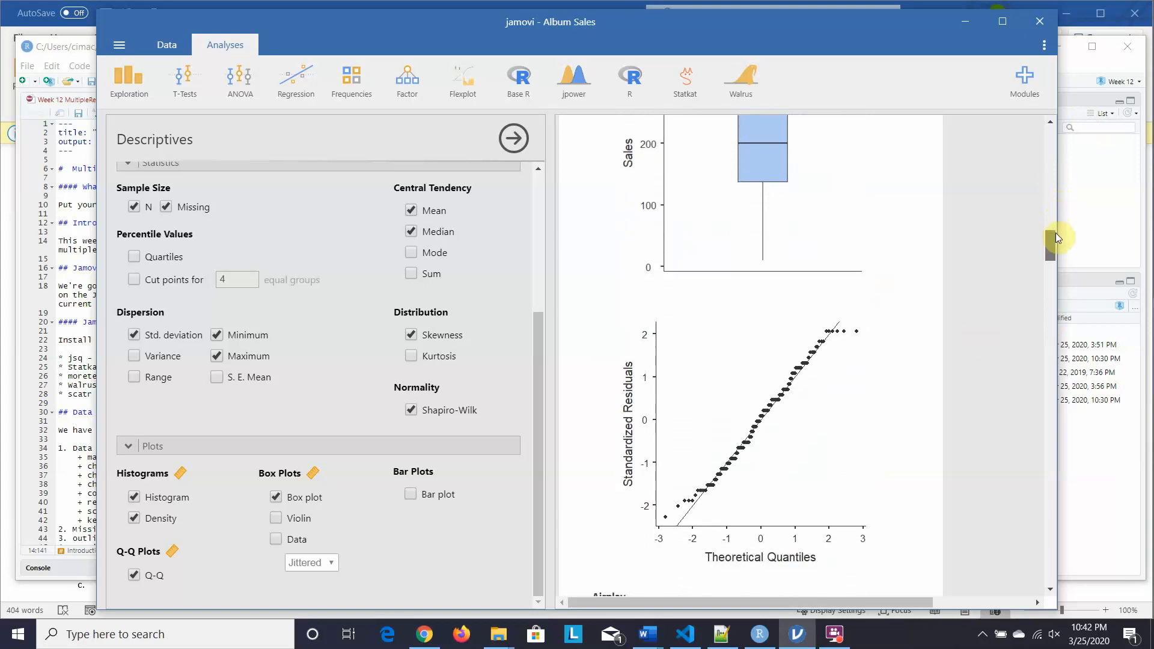
Step: Examine the histograms, box plots and Q-Q plots for Airplay and Image in the Descriptives results
{"action": "left_click_drag", "start_coordinate": [1055, 233], "coordinate": [1055, 255]}
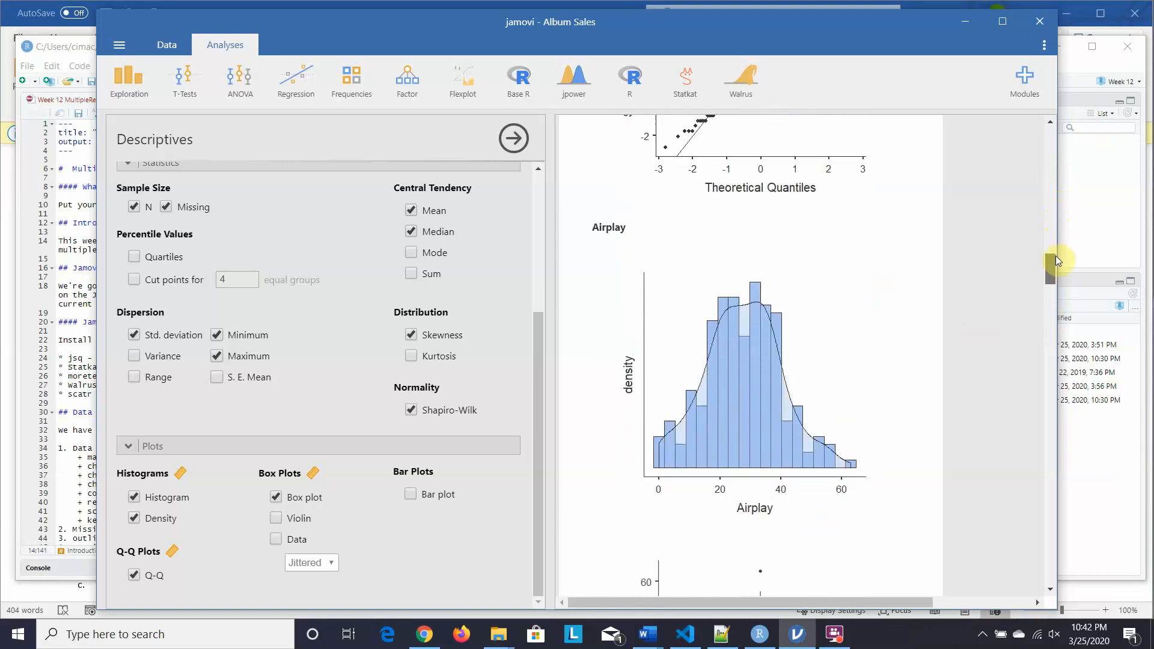
{"action": "left_click_drag", "start_coordinate": [1055, 255], "coordinate": [1055, 275]}
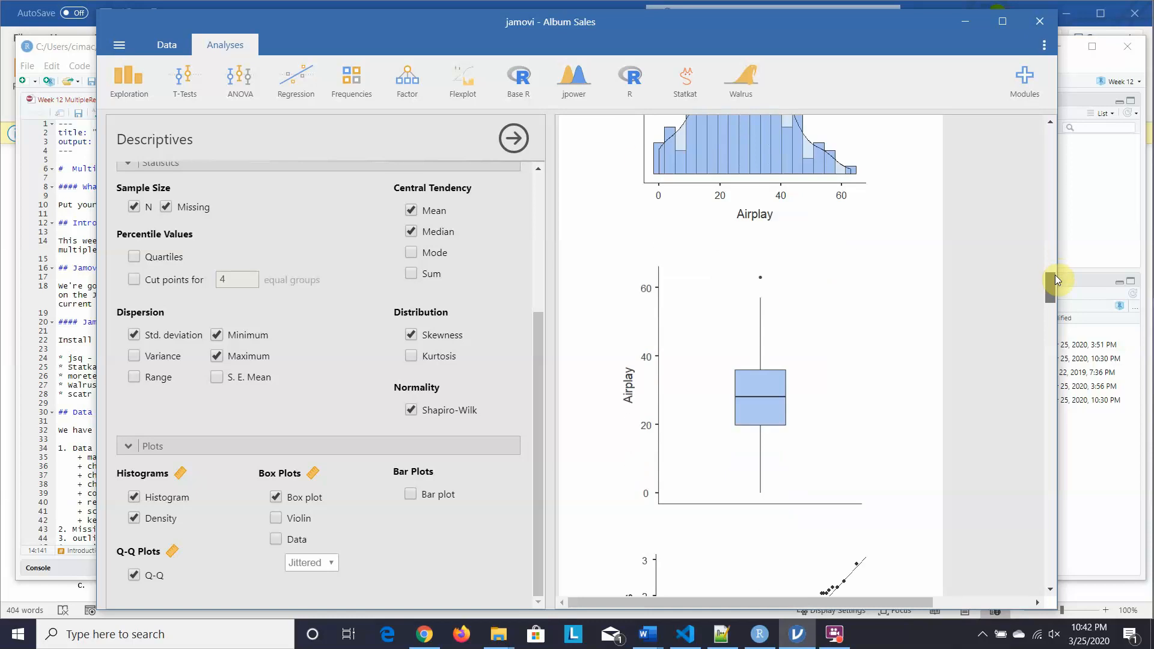
{"action": "left_click_drag", "start_coordinate": [1054, 275], "coordinate": [1054, 291]}
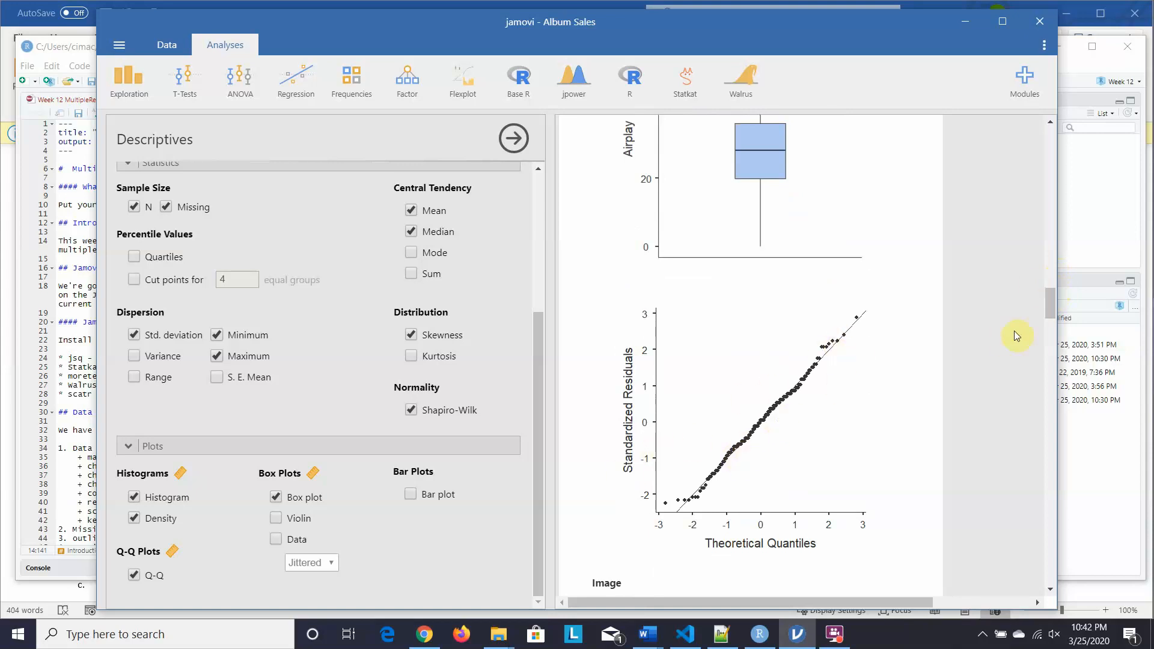
{"action": "left_click_drag", "start_coordinate": [1047, 304], "coordinate": [1050, 332]}
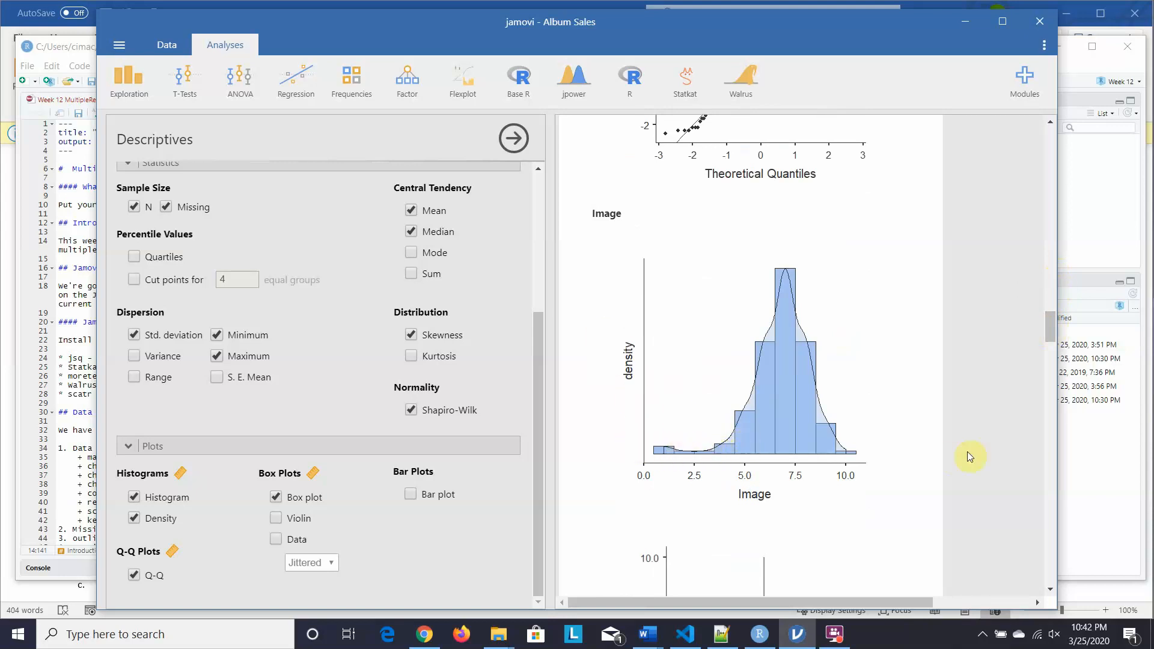
{"action": "left_click_drag", "start_coordinate": [1046, 334], "coordinate": [1046, 352]}
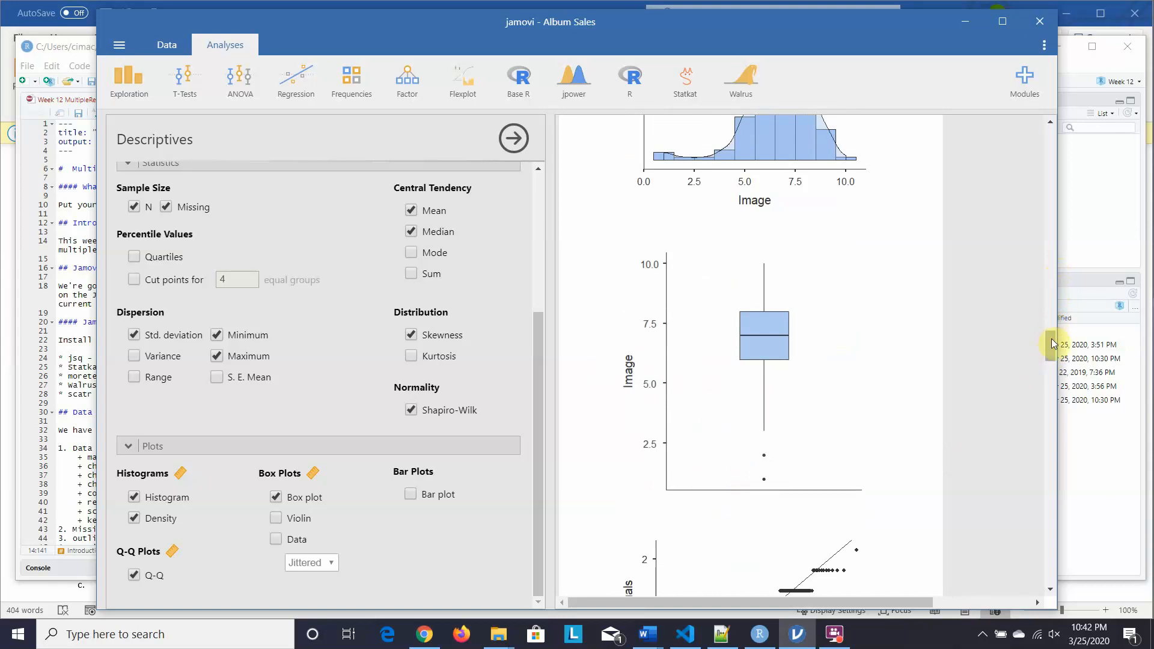
{"action": "left_click_drag", "start_coordinate": [1052, 343], "coordinate": [1052, 358]}
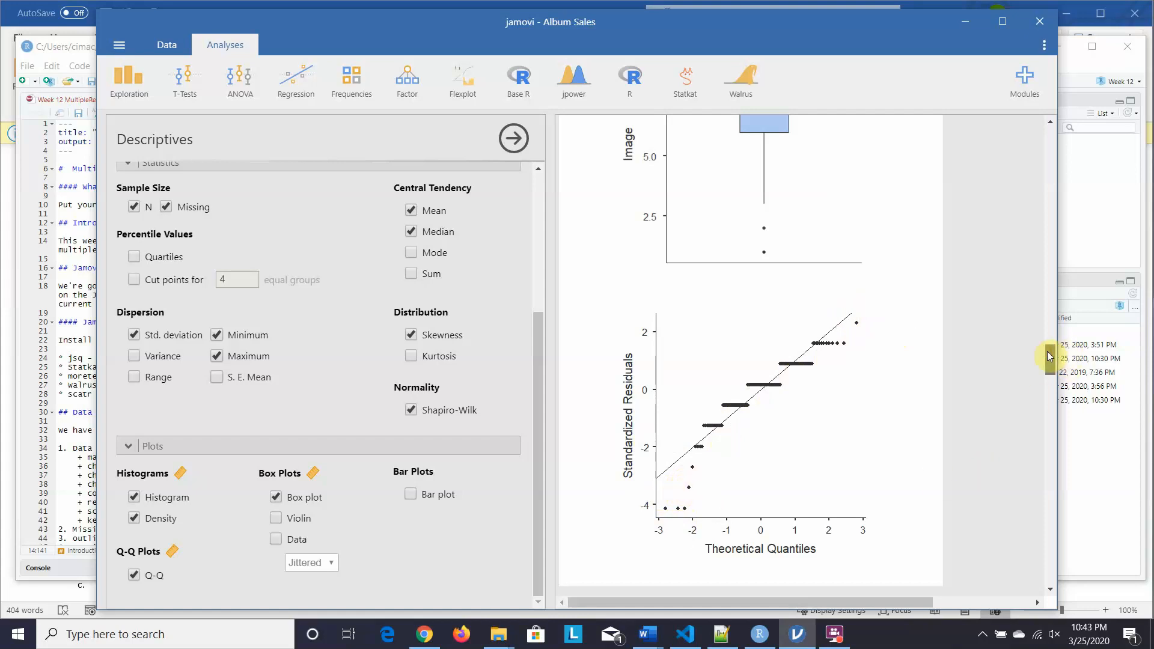
Step: Open the existing Correlation Matrix analysis to review its variables and options, and check the available regression analyses
{"action": "left_click_drag", "start_coordinate": [1047, 351], "coordinate": [1048, 374]}
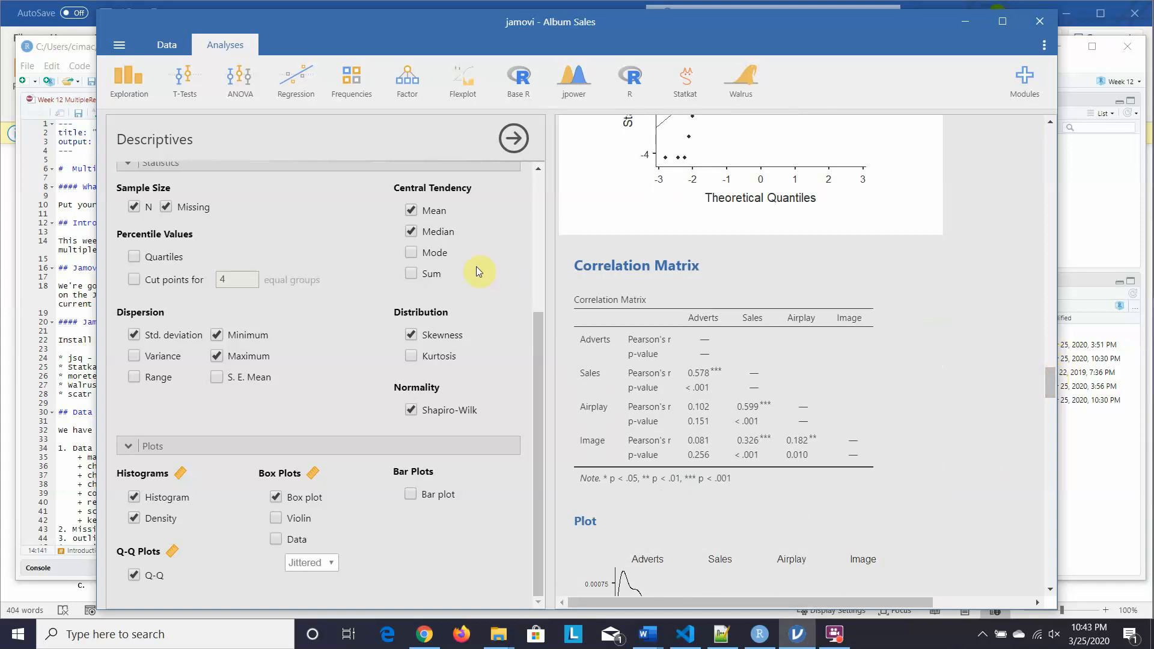
{"action": "left_click", "coordinate": [908, 372]}
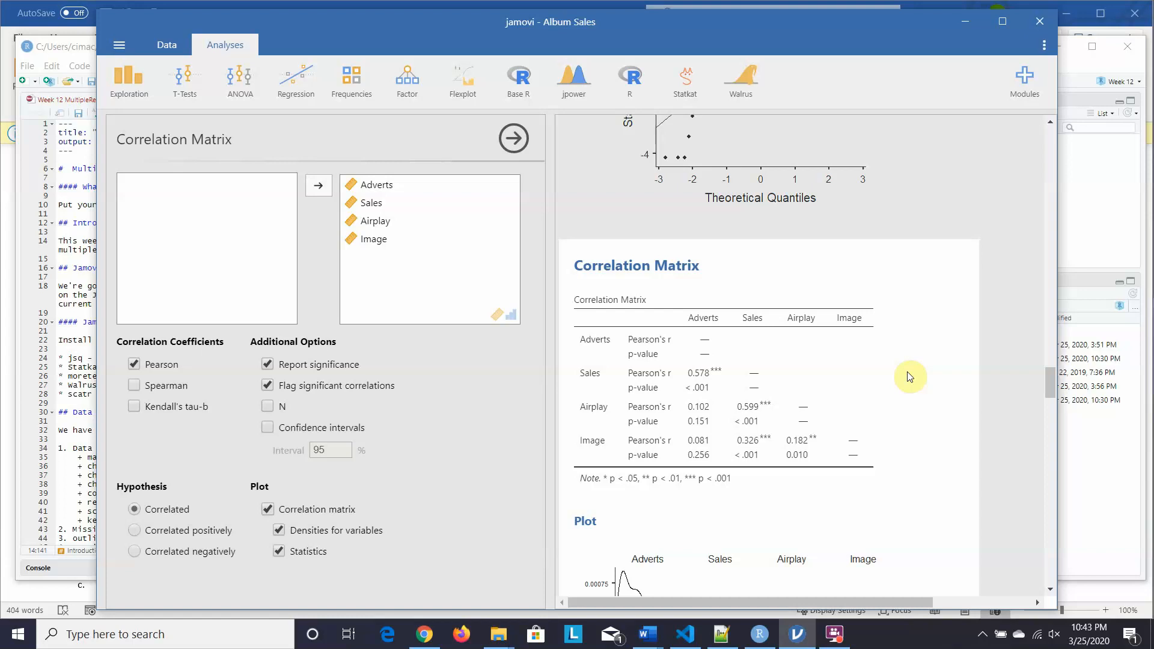
{"action": "left_click", "coordinate": [284, 72]}
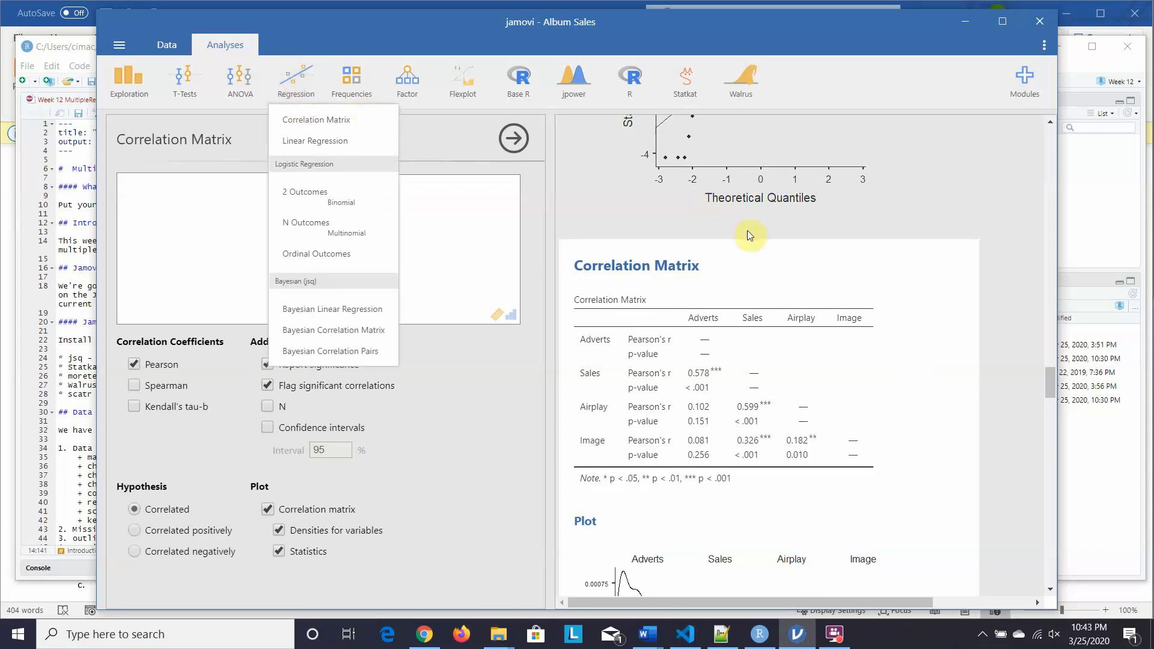
{"action": "left_click", "coordinate": [897, 375]}
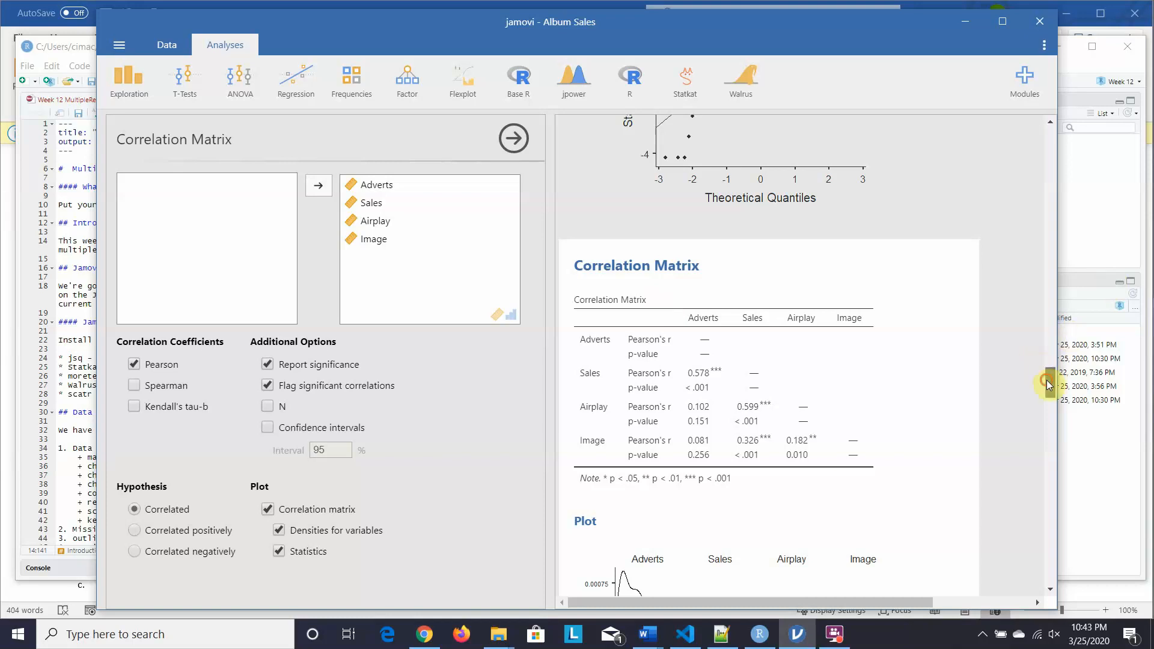
Step: Examine the Pearson correlations and p-values in the Correlation Matrix table, along with the scatter and density plots
{"action": "mouse_move", "coordinate": [1047, 380]}
{"action": "left_mouse_down"}
{"action": "mouse_move", "coordinate": [1040, 403]}
{"action": "mouse_move", "coordinate": [1047, 366]}
{"action": "left_mouse_up"}
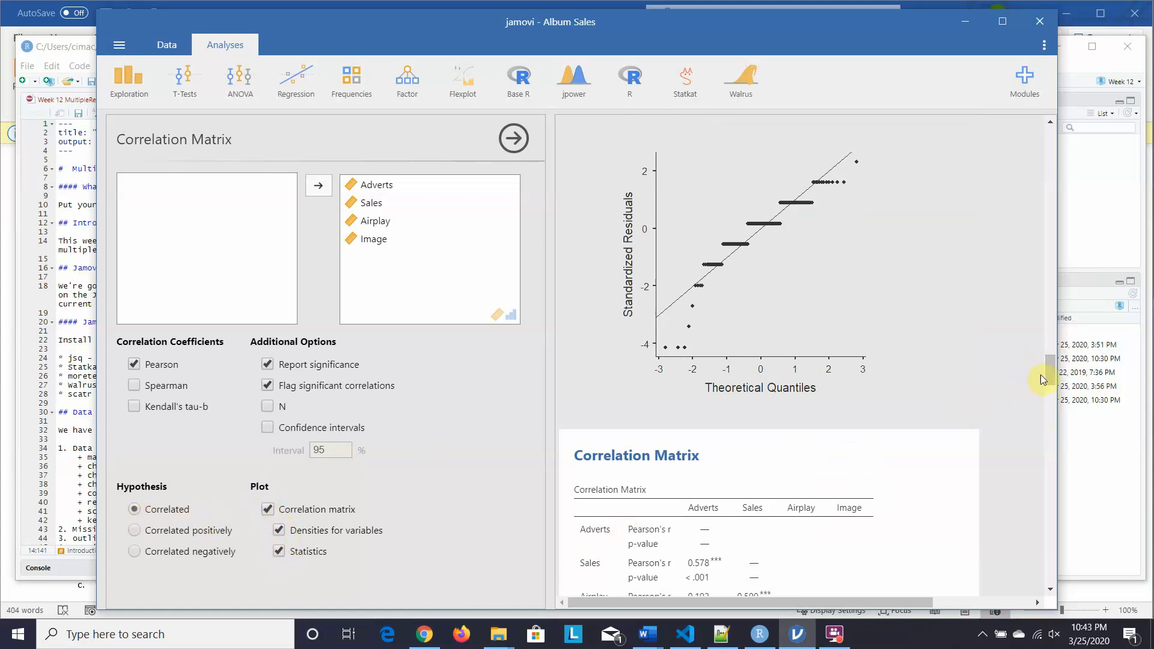
{"action": "left_click_drag", "start_coordinate": [1052, 375], "coordinate": [1042, 392]}
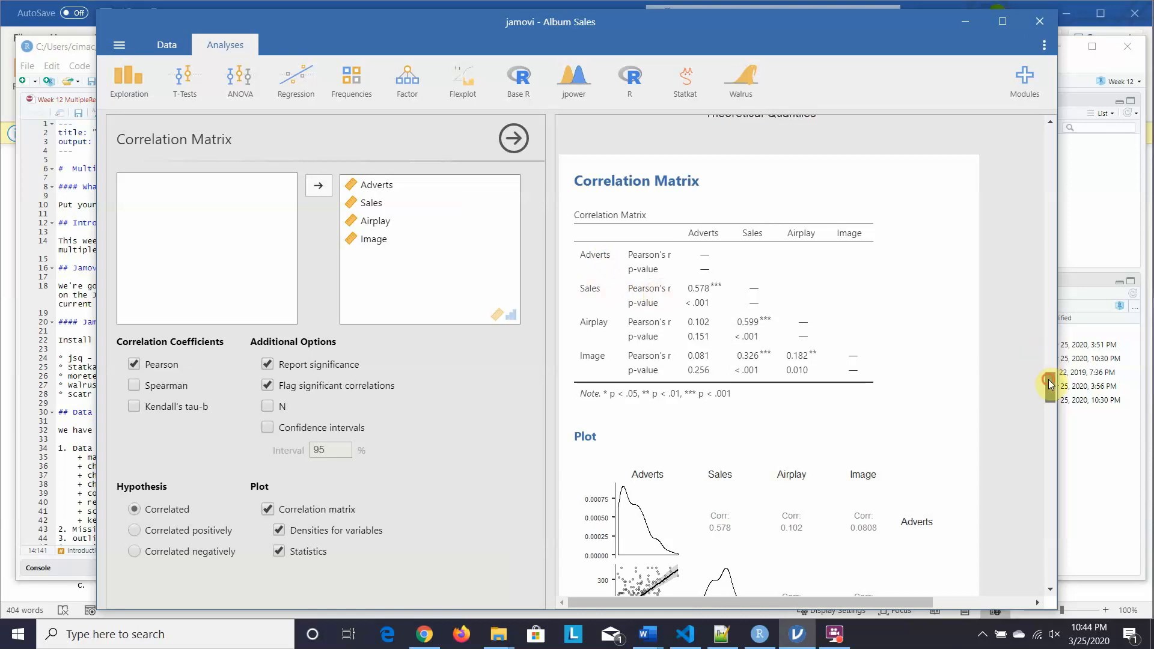
{"action": "left_click_drag", "start_coordinate": [1047, 379], "coordinate": [1043, 394]}
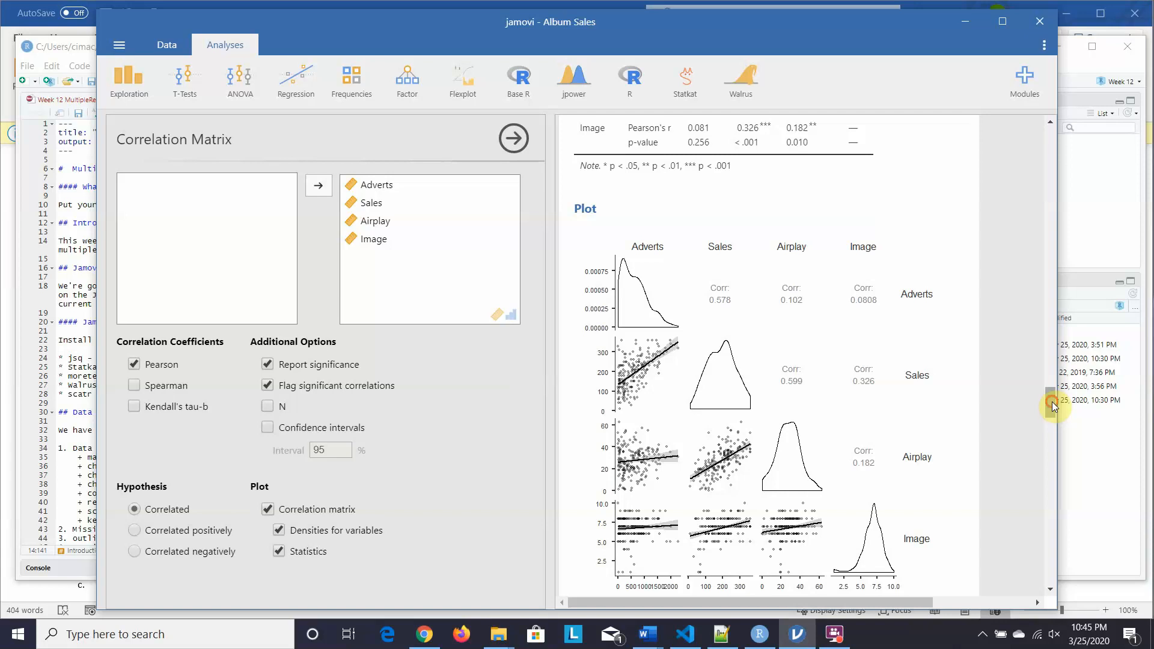
{"action": "left_click_drag", "start_coordinate": [1051, 401], "coordinate": [1054, 383]}
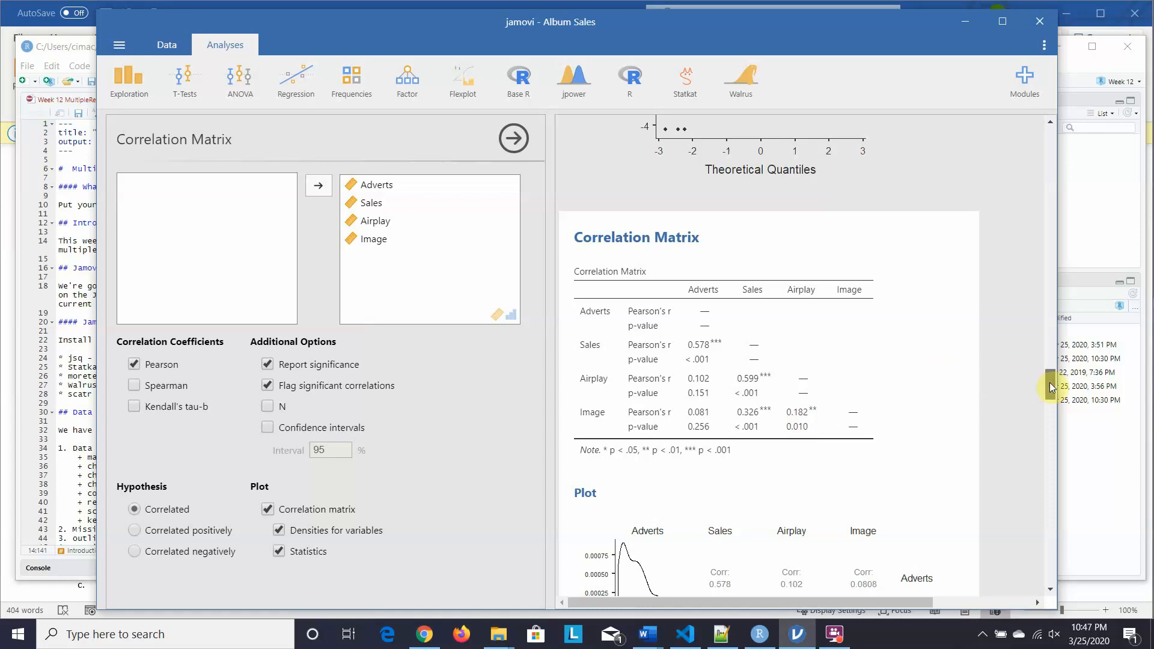
{"action": "scroll", "coordinate": [1049, 383], "scroll_direction": "down", "scroll_amount": 1}
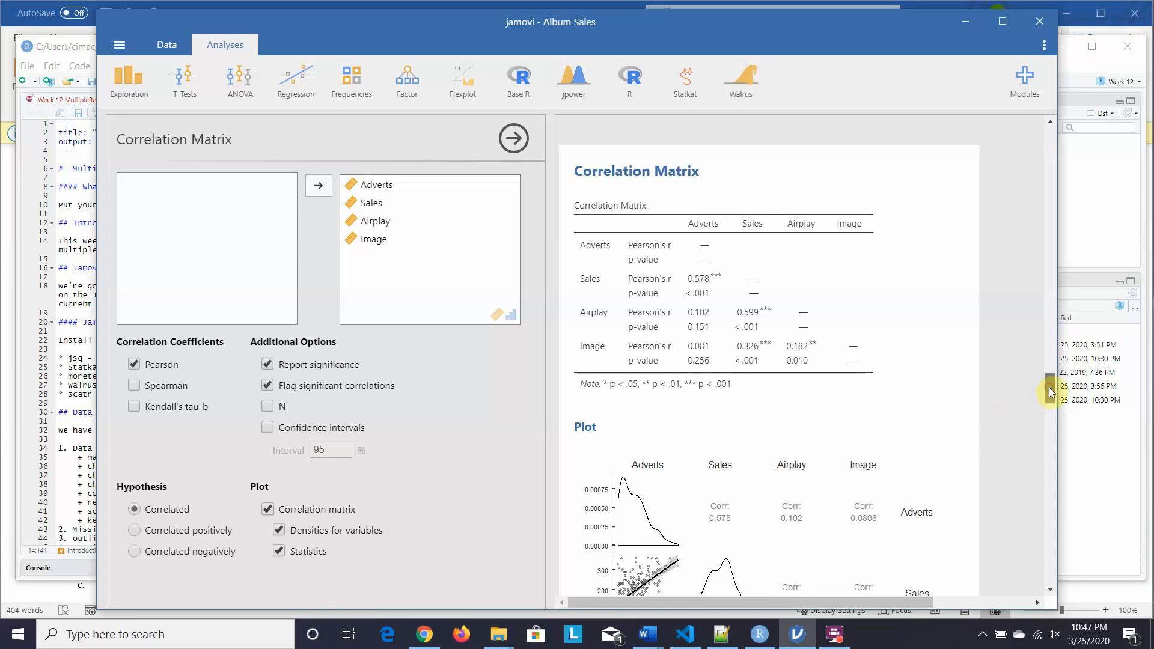
Step: Open the existing Linear Regression analysis from the results and check the available regression analyses
{"action": "left_click_drag", "start_coordinate": [1048, 387], "coordinate": [1032, 423]}
{"action": "scroll", "coordinate": [1033, 423], "scroll_direction": "down", "scroll_amount": 2}
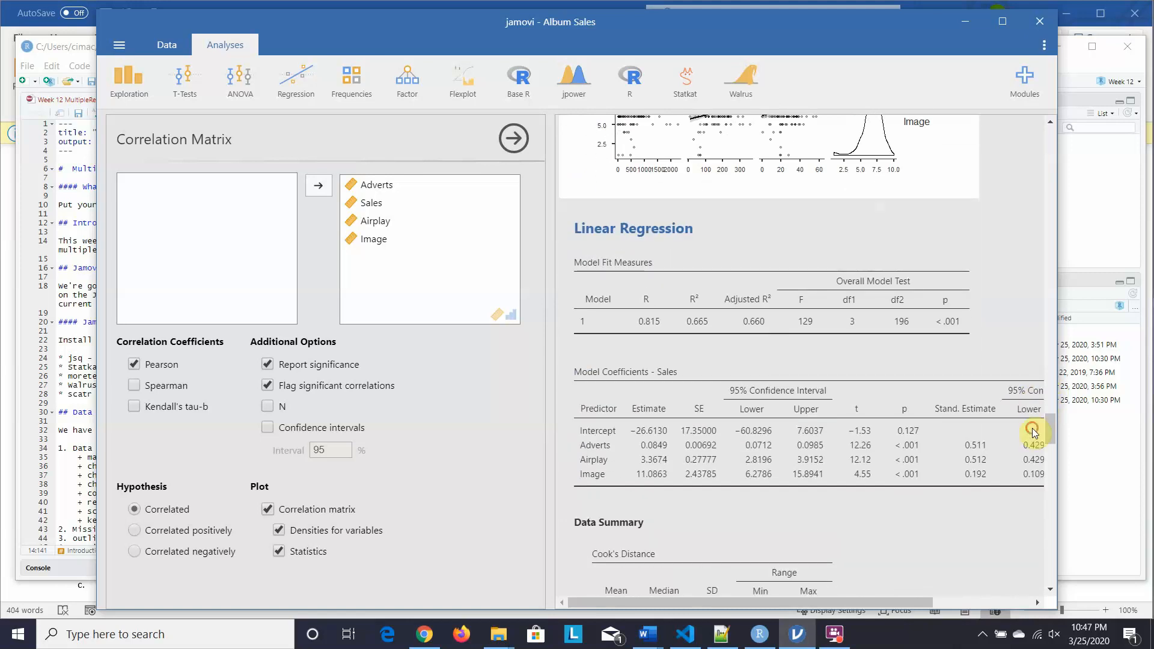
{"action": "left_click", "coordinate": [990, 326]}
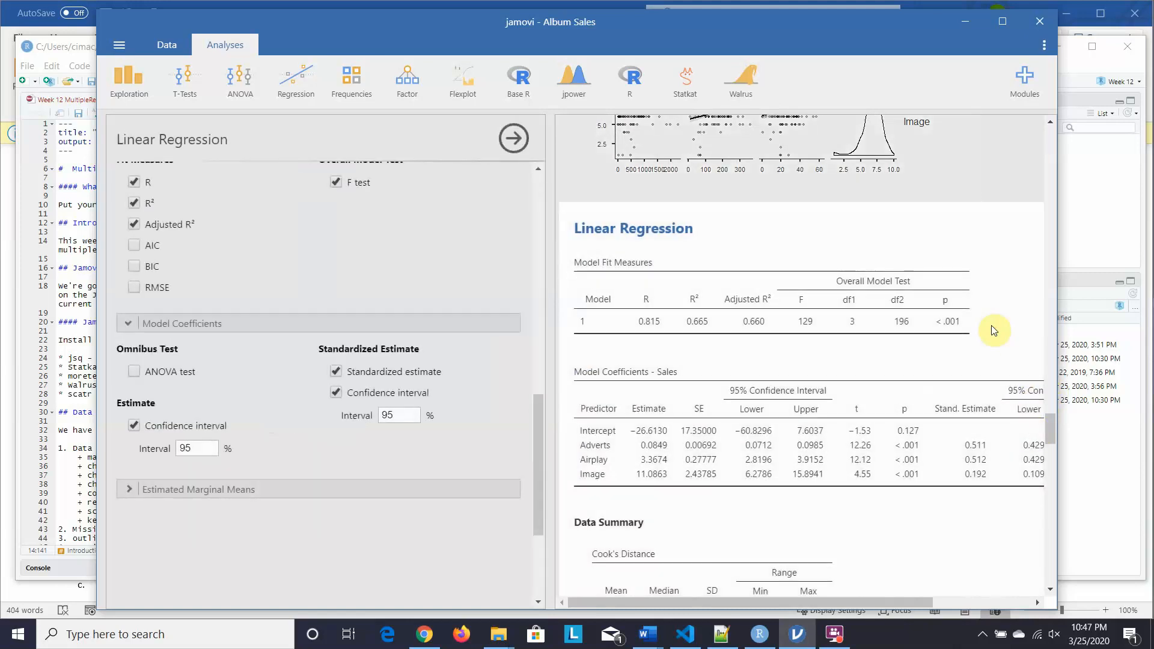
{"action": "left_click", "coordinate": [286, 81]}
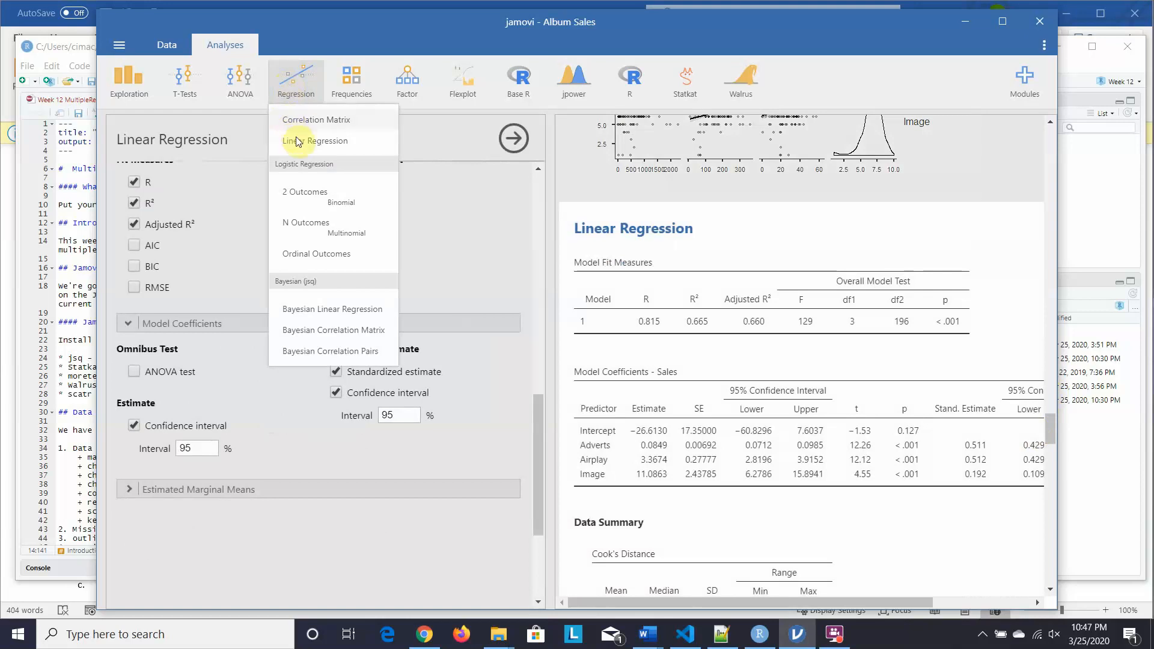
{"action": "left_click", "coordinate": [1004, 305]}
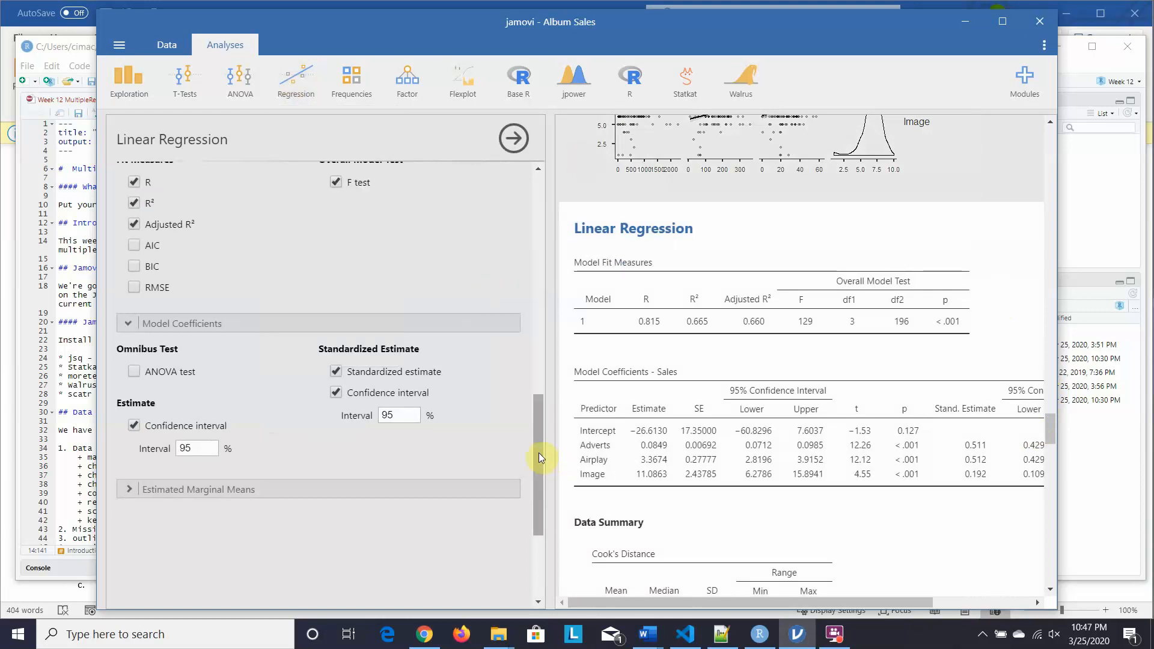
Step: Review the Linear Regression setup: the dependent variable, covariates, Model Builder block and assumption check options
{"action": "left_click_drag", "start_coordinate": [539, 457], "coordinate": [594, 213]}
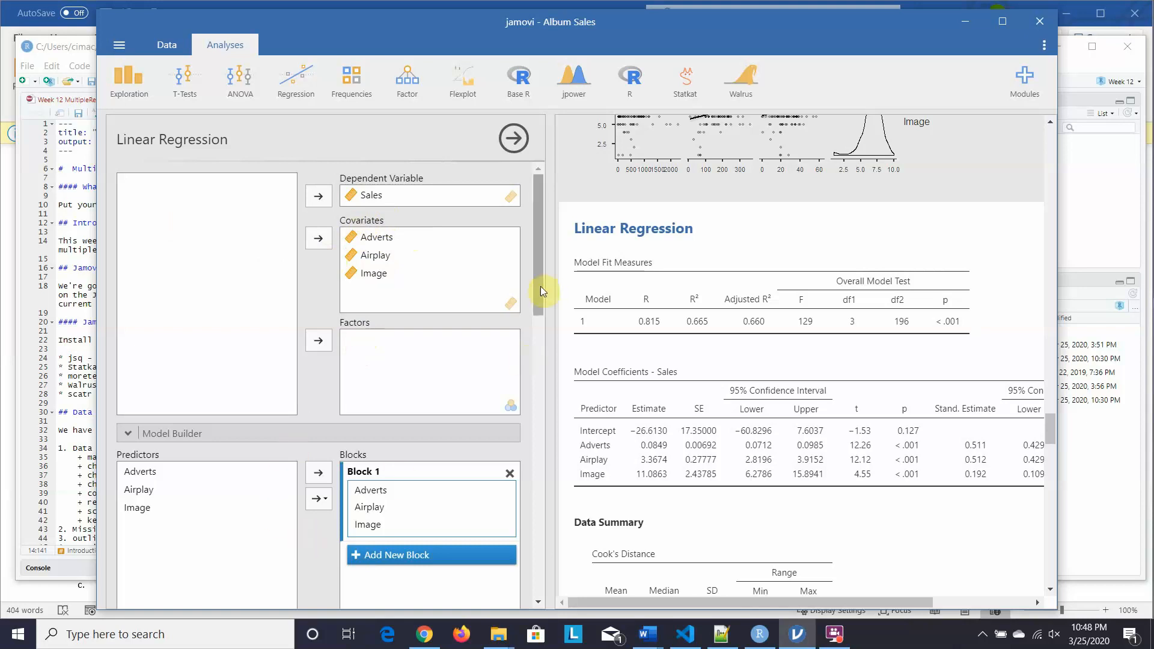
{"action": "left_click_drag", "start_coordinate": [540, 286], "coordinate": [524, 353]}
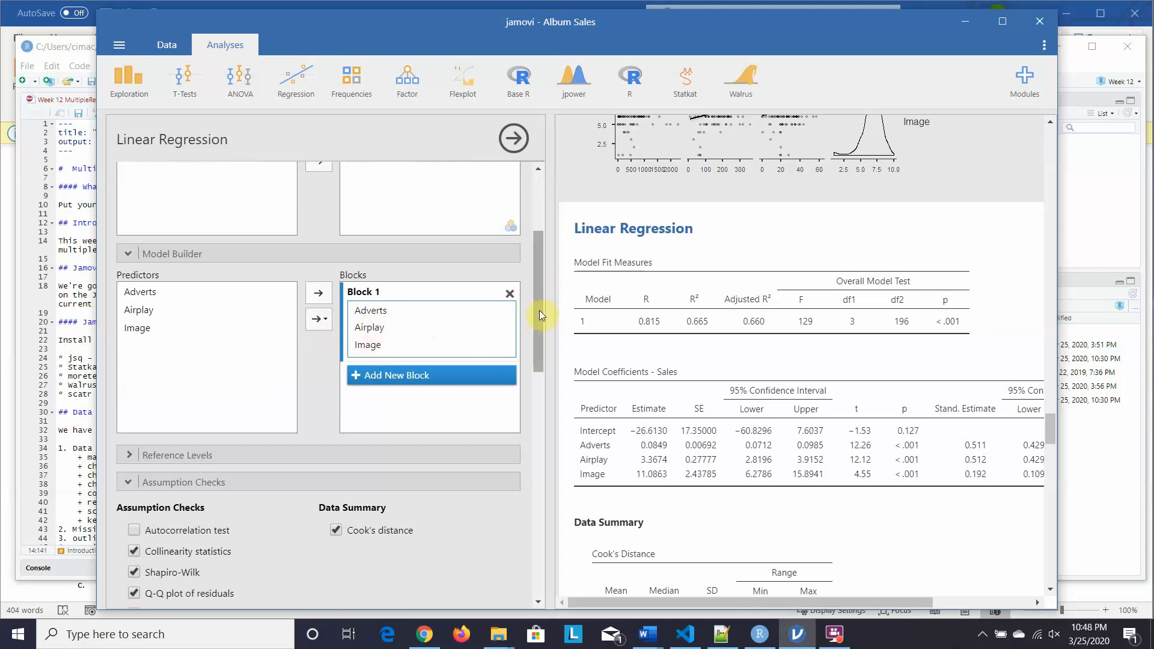
{"action": "left_click_drag", "start_coordinate": [539, 310], "coordinate": [539, 315]}
{"action": "scroll", "coordinate": [531, 340], "scroll_direction": "down", "scroll_amount": 2}
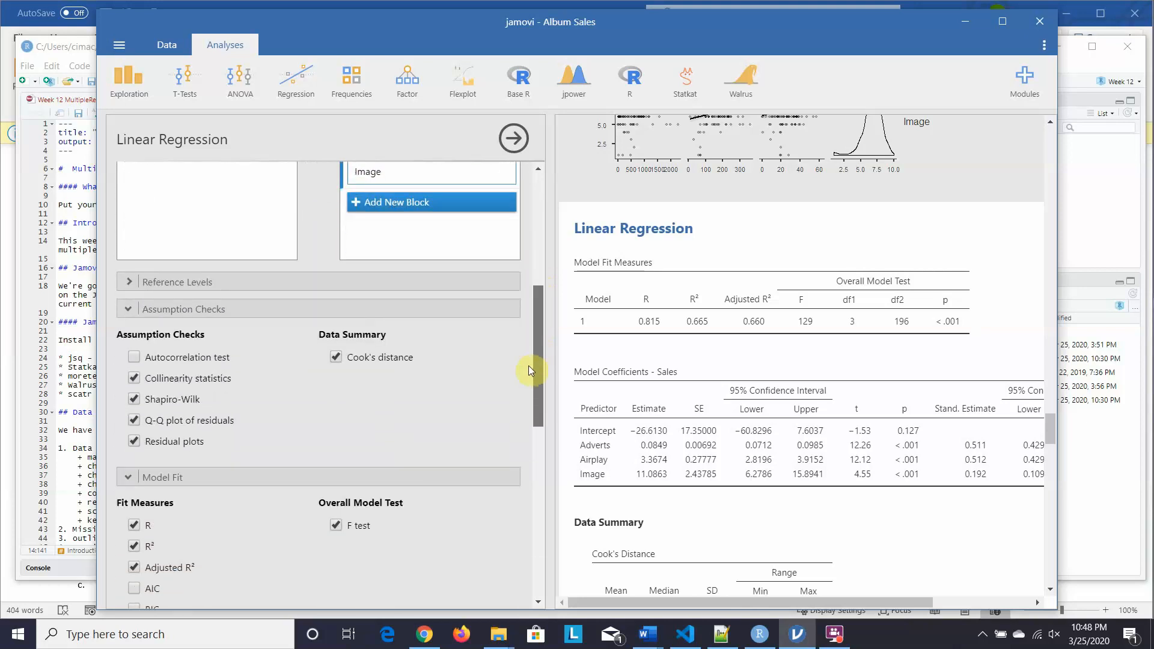
Step: Expand the Reference Levels section and review its intercept coding options along with the assumption checks
{"action": "left_click", "coordinate": [128, 283]}
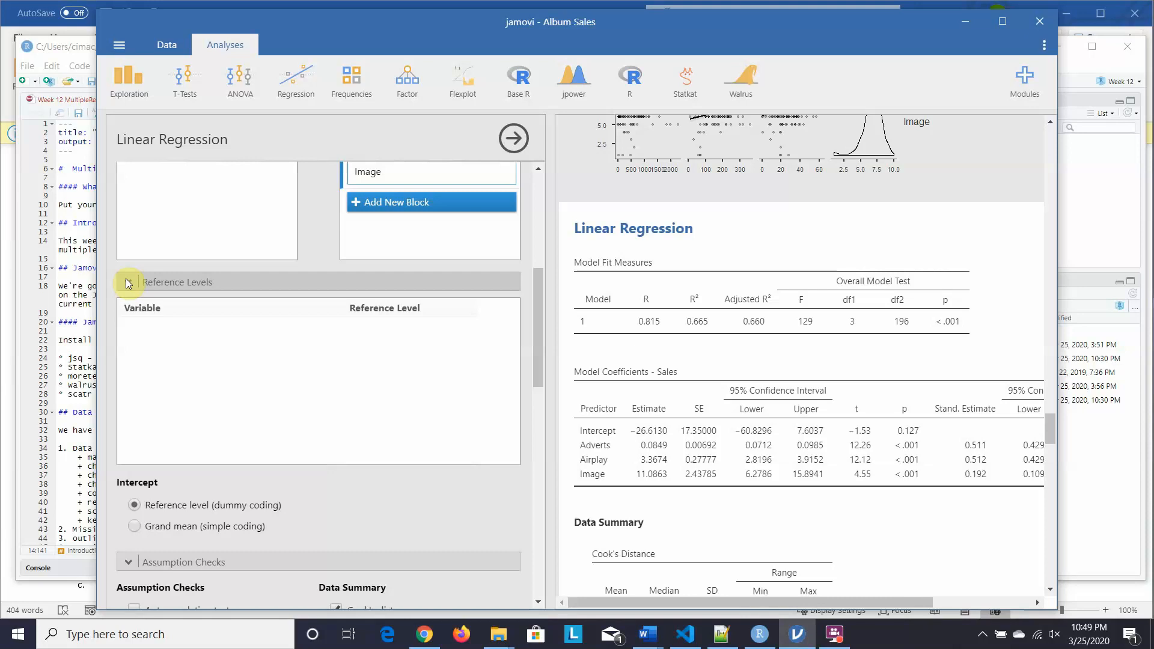
{"action": "left_click", "coordinate": [537, 324]}
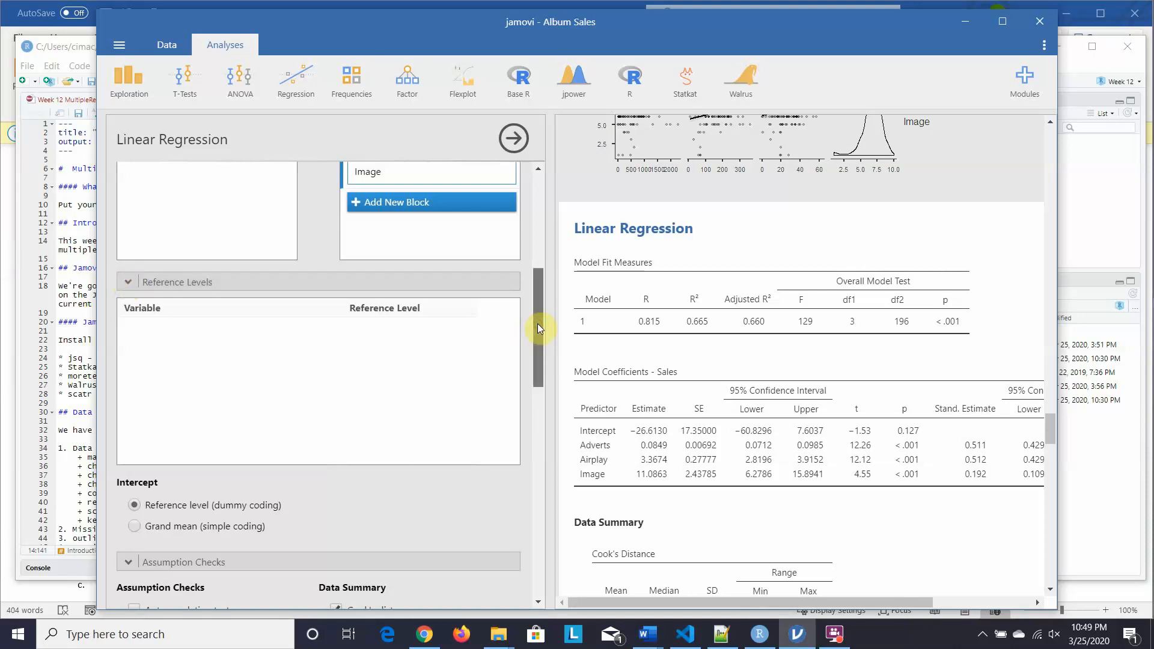
{"action": "mouse_move", "coordinate": [537, 325]}
{"action": "left_mouse_down"}
{"action": "mouse_move", "coordinate": [535, 360]}
{"action": "mouse_move", "coordinate": [538, 317]}
{"action": "mouse_move", "coordinate": [536, 331]}
{"action": "left_mouse_up"}
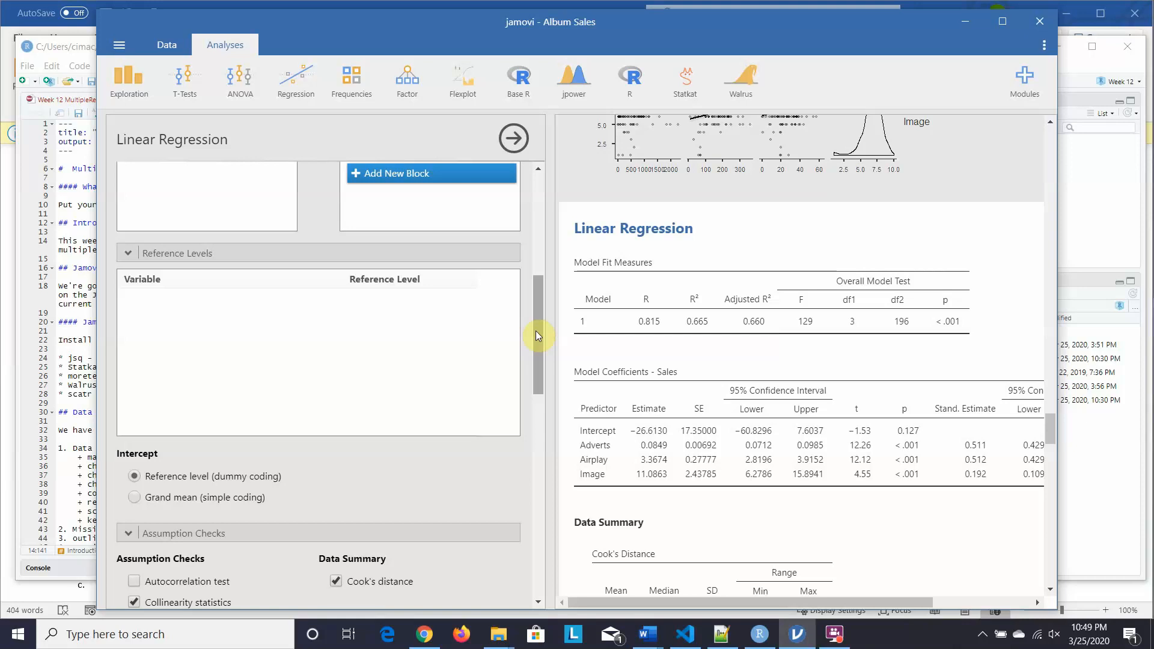
{"action": "left_click", "coordinate": [539, 332]}
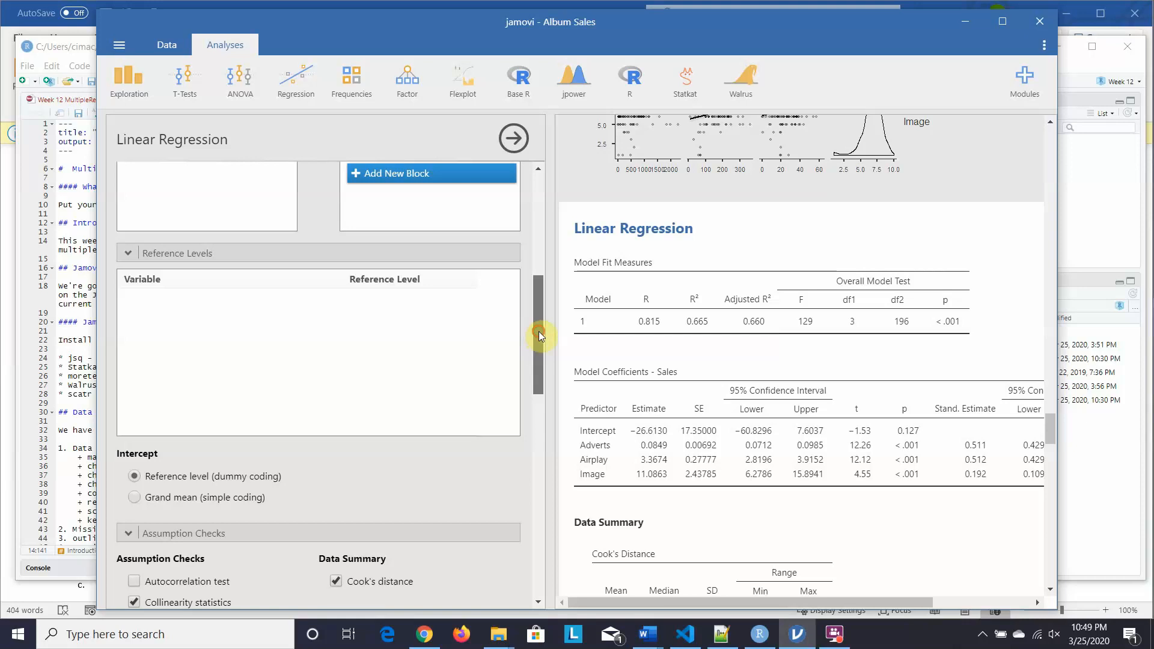
{"action": "left_click_drag", "start_coordinate": [539, 332], "coordinate": [535, 359]}
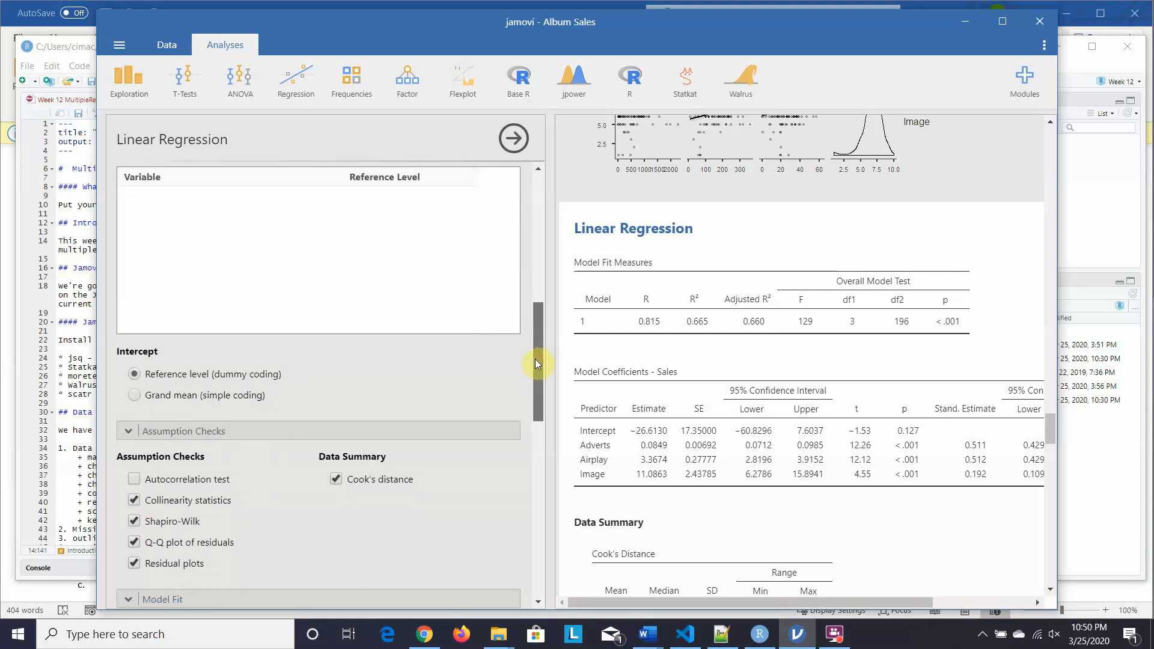
{"action": "left_click_drag", "start_coordinate": [535, 358], "coordinate": [530, 414]}
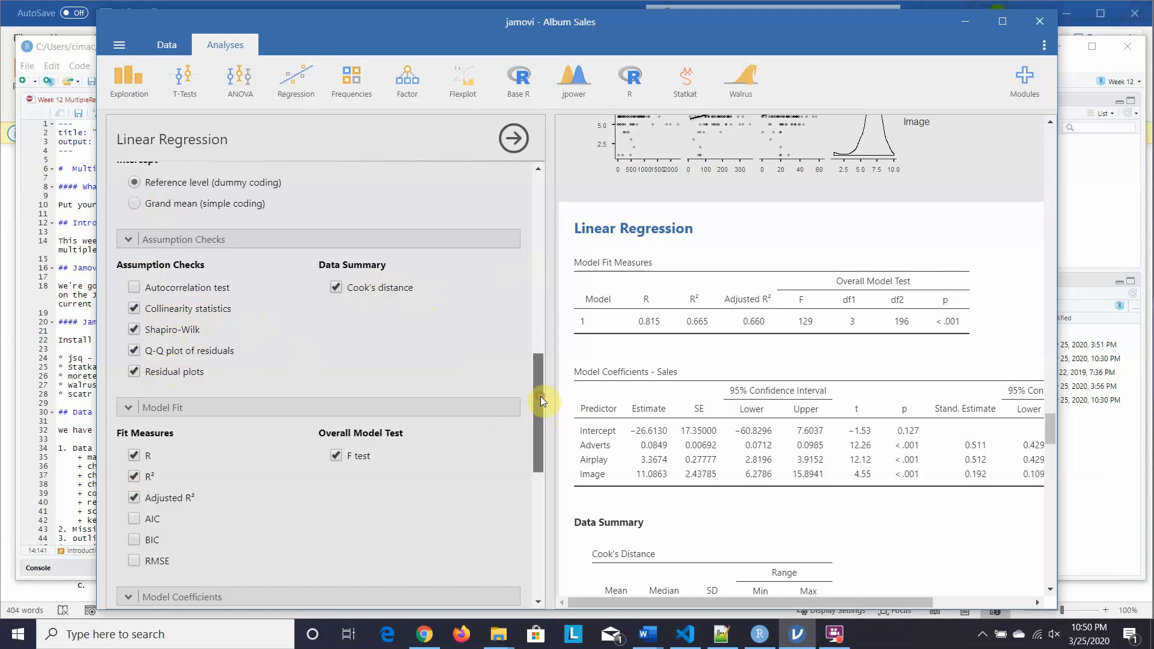
Step: Enable the omnibus ANOVA test for the model coefficients and examine the resulting ANOVA table in the regression results
{"action": "left_click_drag", "start_coordinate": [539, 396], "coordinate": [530, 441]}
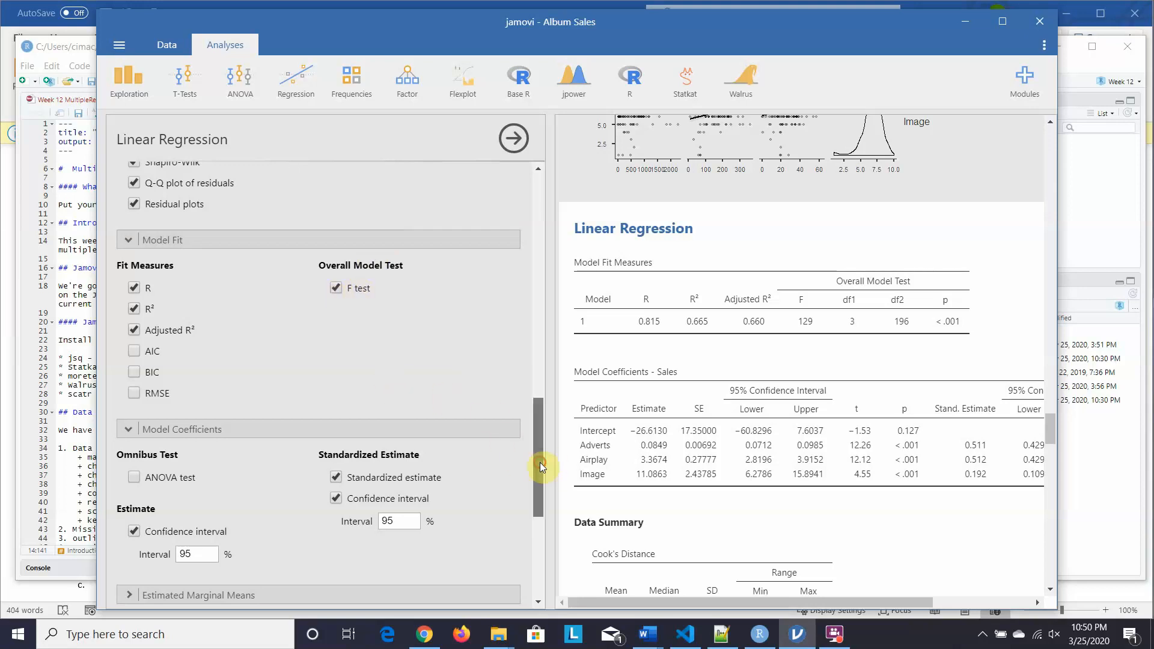
{"action": "left_click_drag", "start_coordinate": [539, 463], "coordinate": [529, 494]}
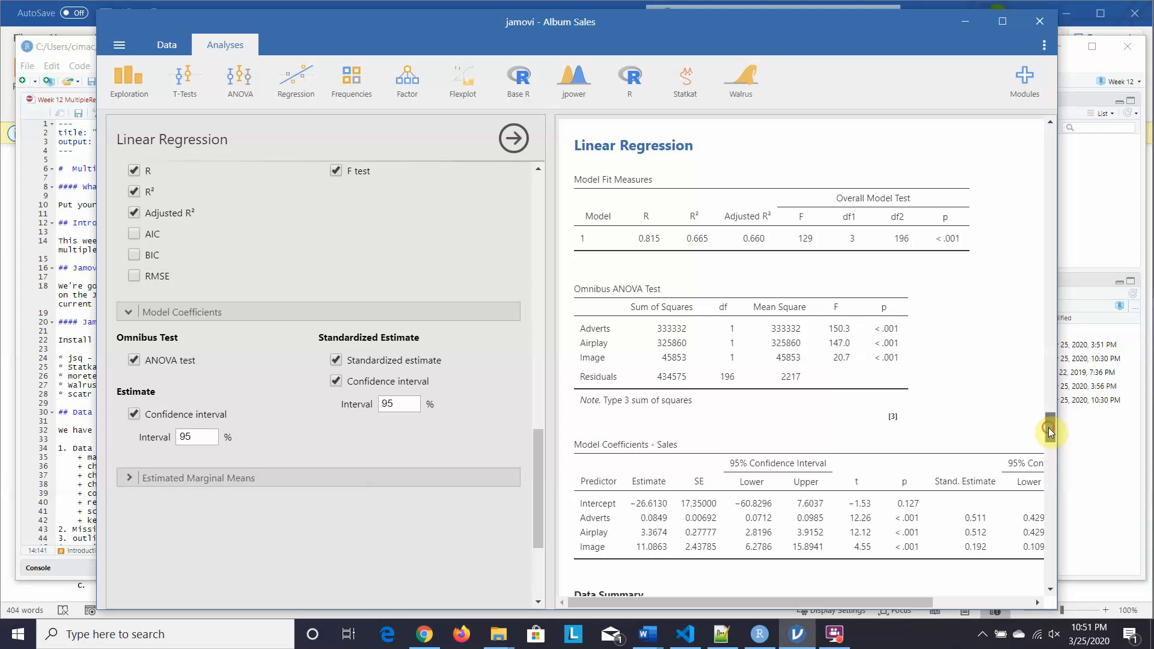
{"action": "left_click_drag", "start_coordinate": [1048, 427], "coordinate": [1049, 434]}
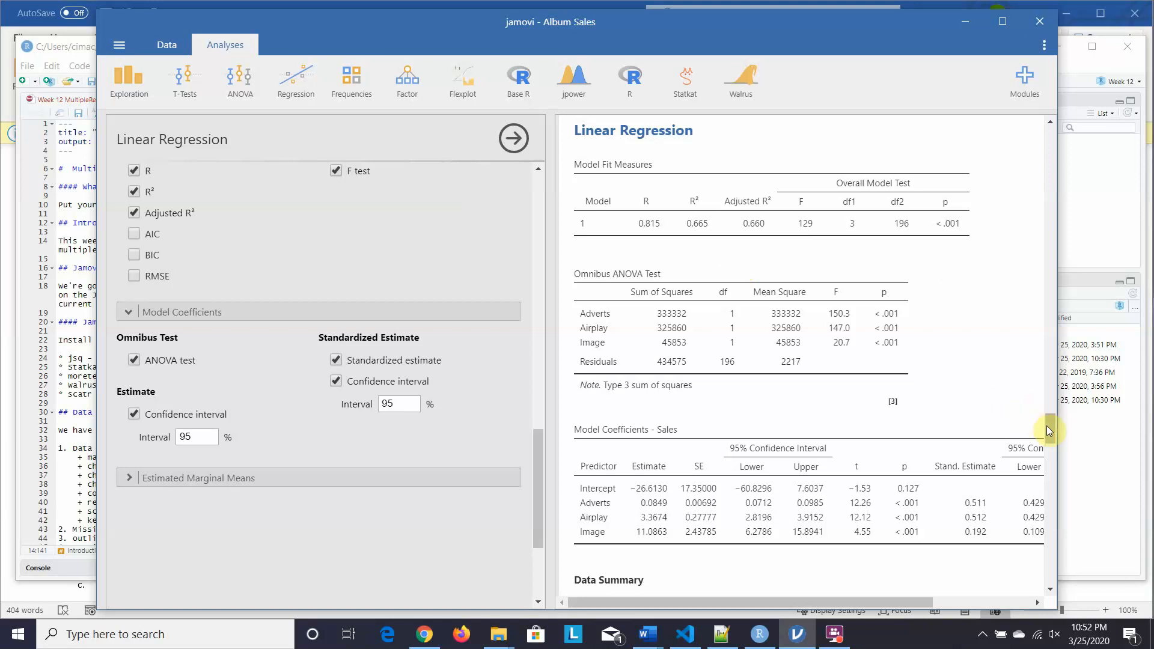
{"action": "left_click_drag", "start_coordinate": [1047, 425], "coordinate": [1047, 417]}
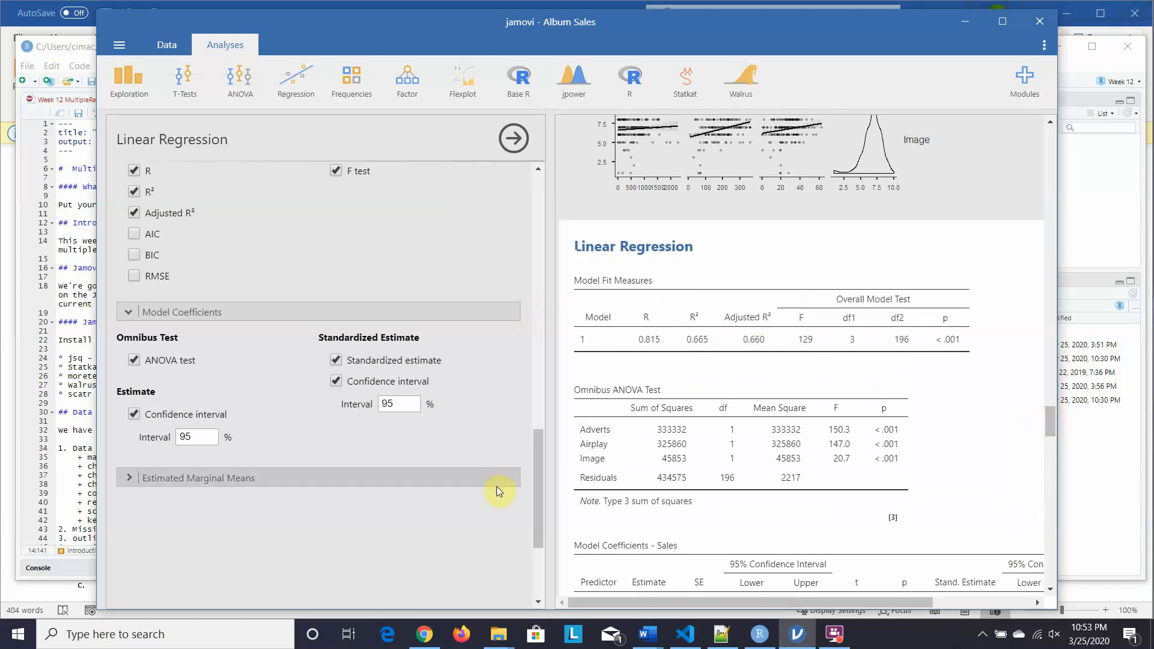
Step: Review the fit measure options and compare the Correlation Matrix with the regression's Model Fit Measures and ANOVA tables
{"action": "left_click", "coordinate": [535, 491]}
{"action": "left_click_drag", "start_coordinate": [535, 489], "coordinate": [535, 459]}
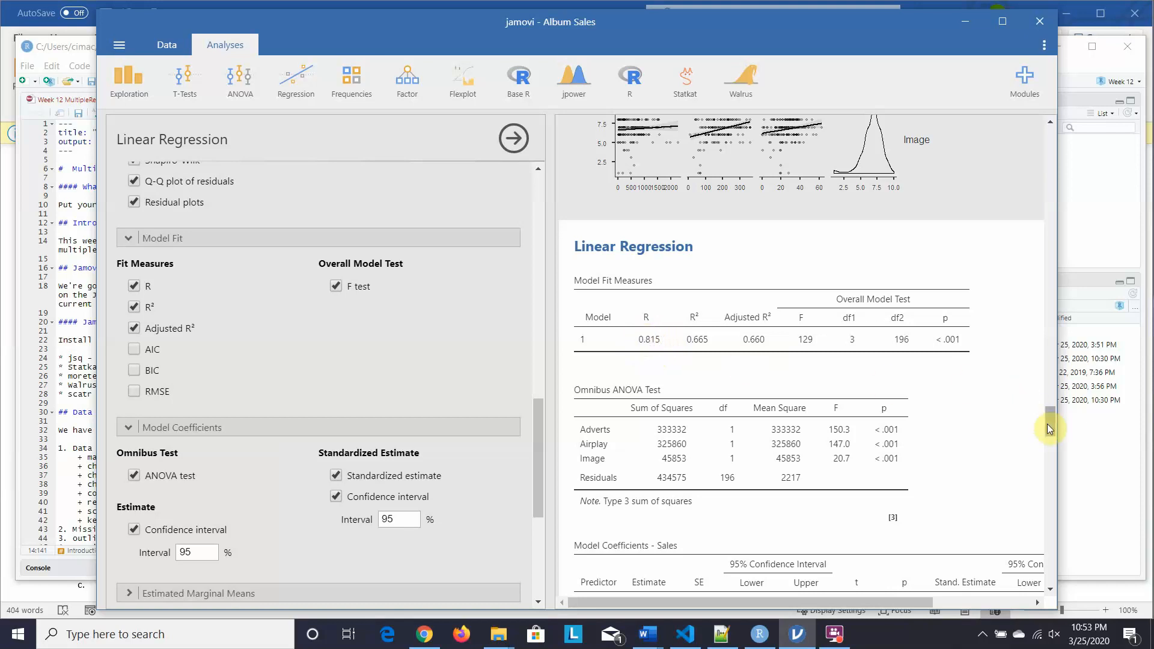
{"action": "left_click_drag", "start_coordinate": [1047, 423], "coordinate": [1048, 384]}
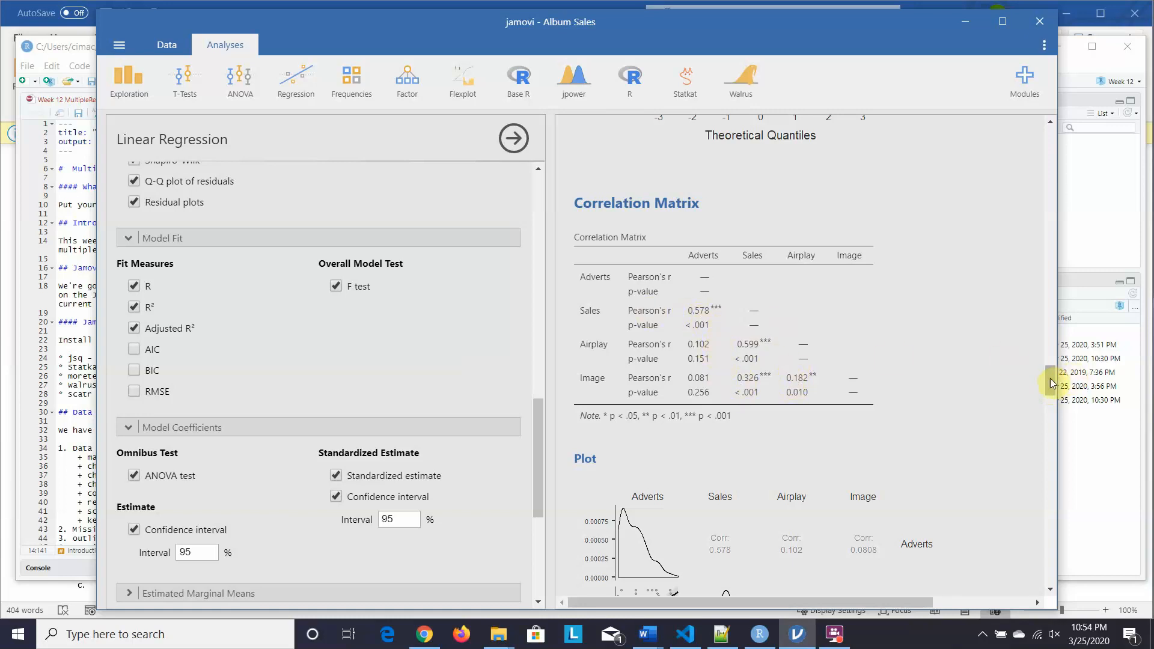
{"action": "left_click_drag", "start_coordinate": [1051, 377], "coordinate": [1040, 417]}
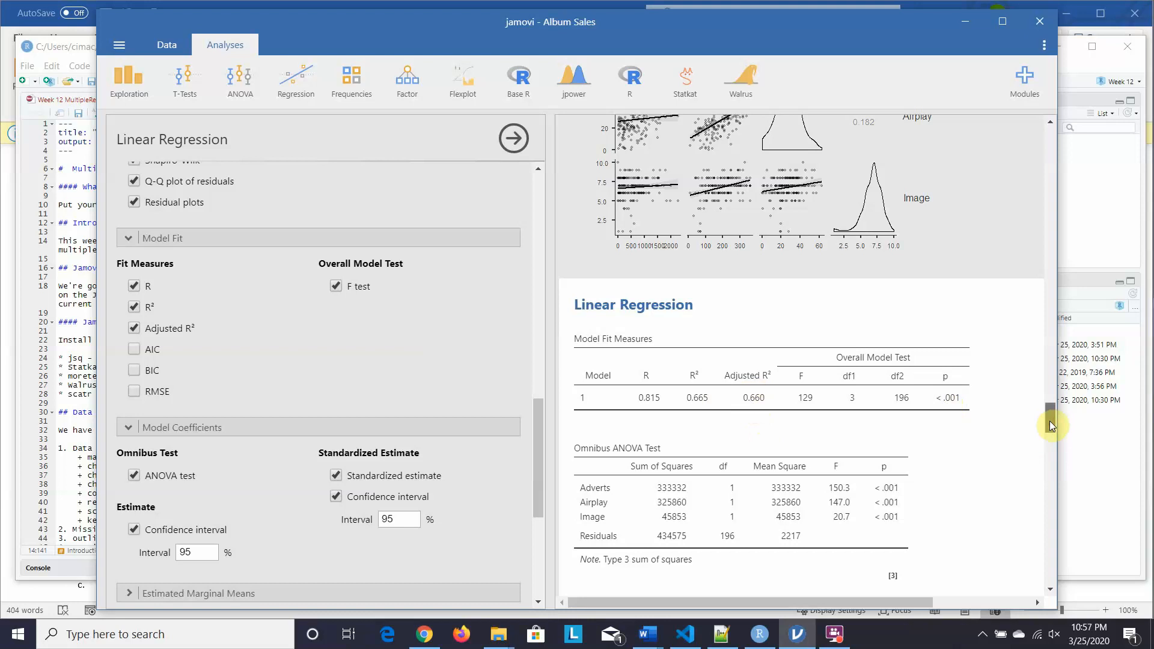
{"action": "left_click_drag", "start_coordinate": [1050, 420], "coordinate": [1048, 428]}
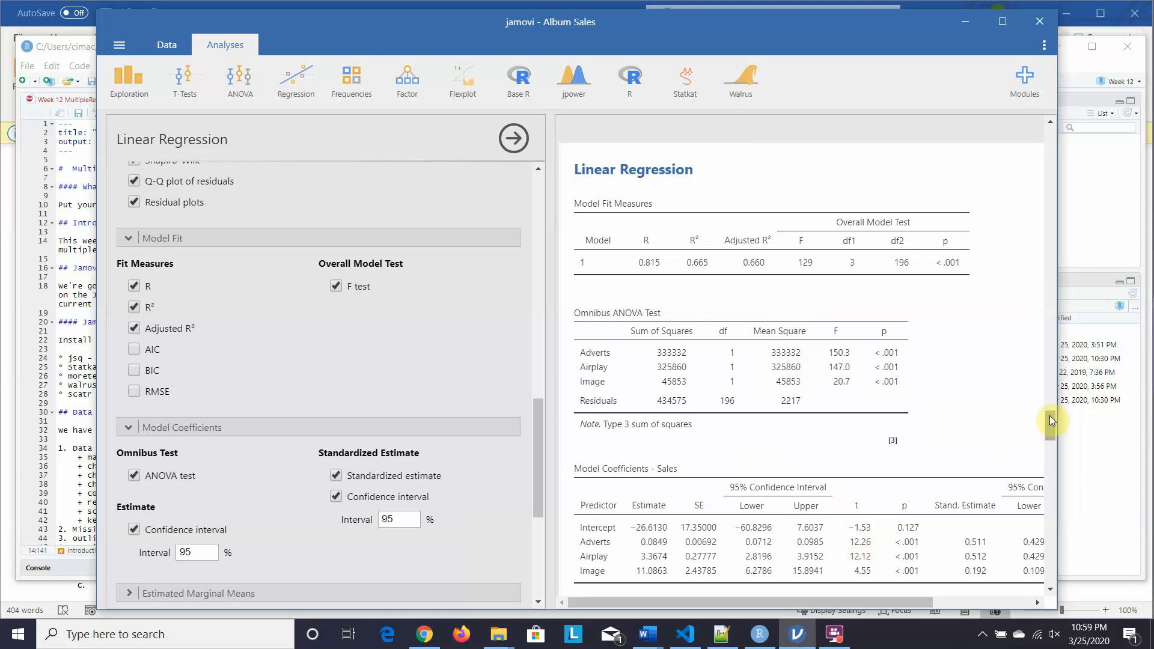
Step: Widen the jamovi window on both sides to fit the full Model Coefficients table, including the standardized estimates' confidence interval
{"action": "left_click_drag", "start_coordinate": [1049, 419], "coordinate": [1049, 434]}
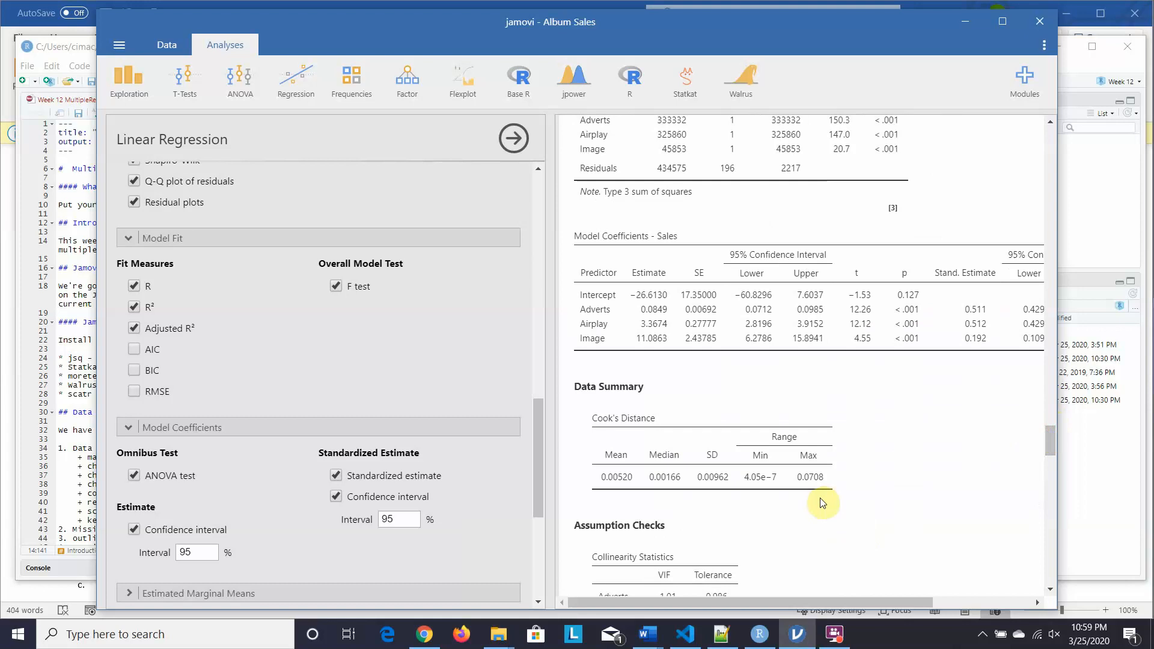
{"action": "left_click", "coordinate": [756, 598]}
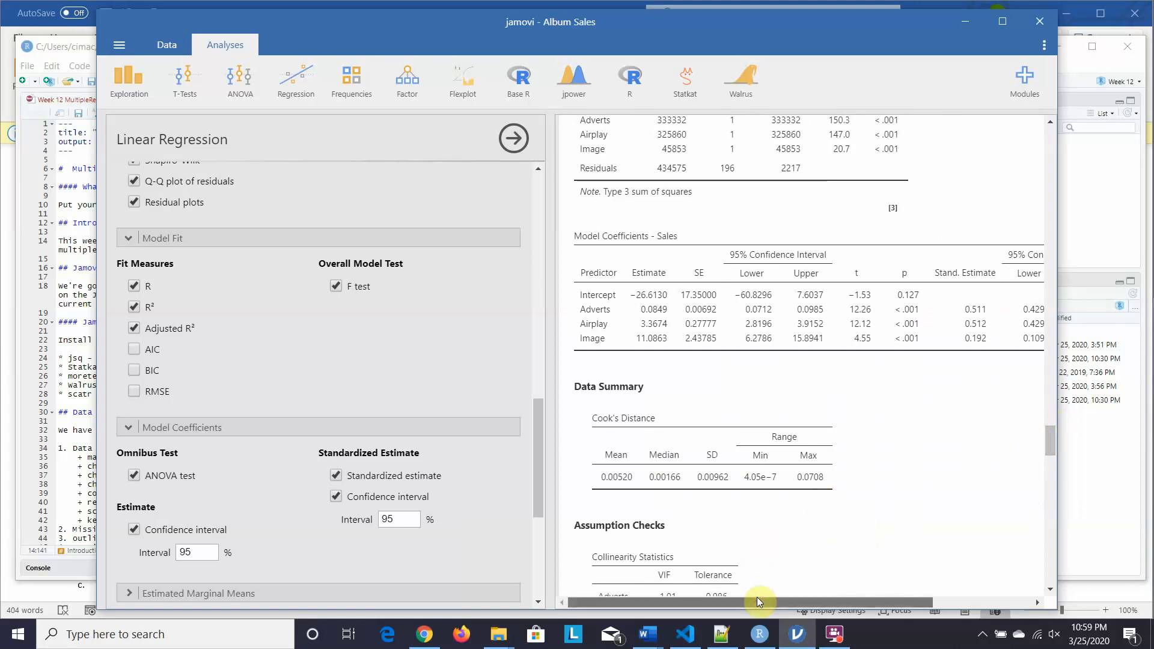
{"action": "mouse_move", "coordinate": [756, 598]}
{"action": "left_mouse_down"}
{"action": "mouse_move", "coordinate": [814, 599]}
{"action": "mouse_move", "coordinate": [738, 599]}
{"action": "left_mouse_up"}
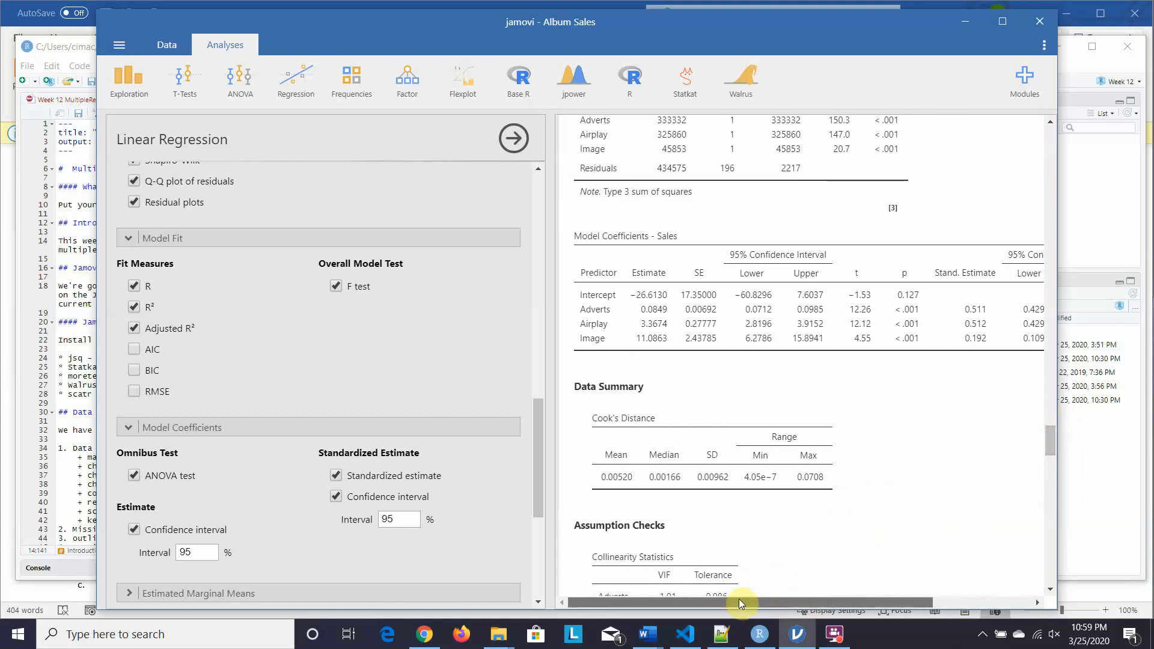
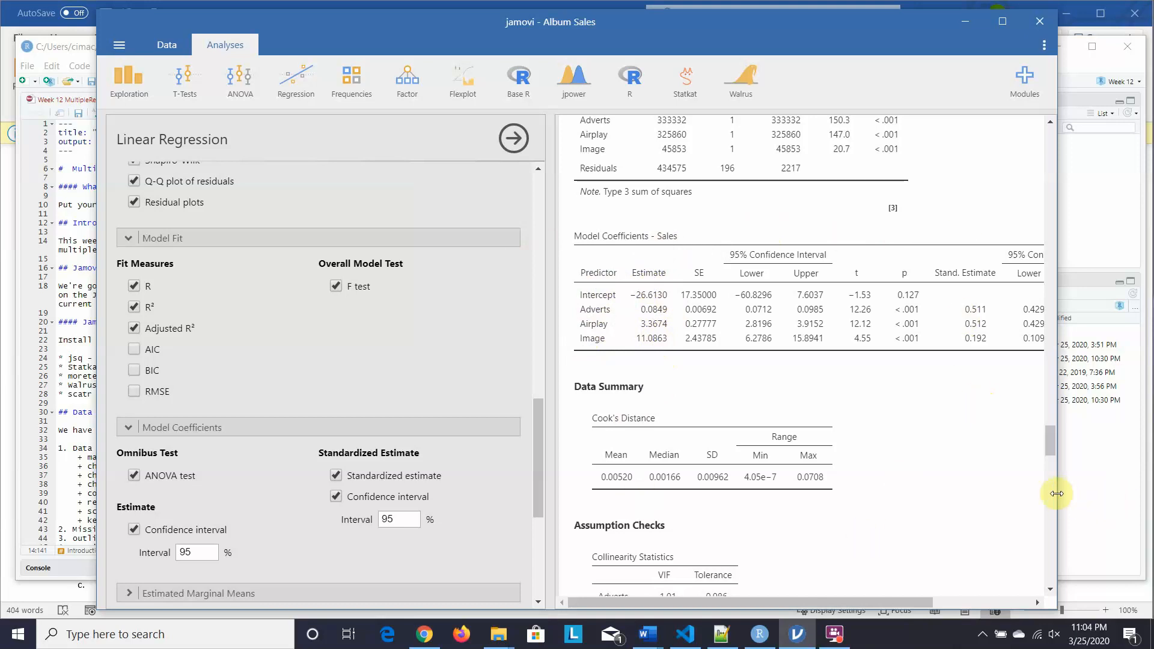
{"action": "left_click_drag", "start_coordinate": [1056, 493], "coordinate": [1133, 501]}
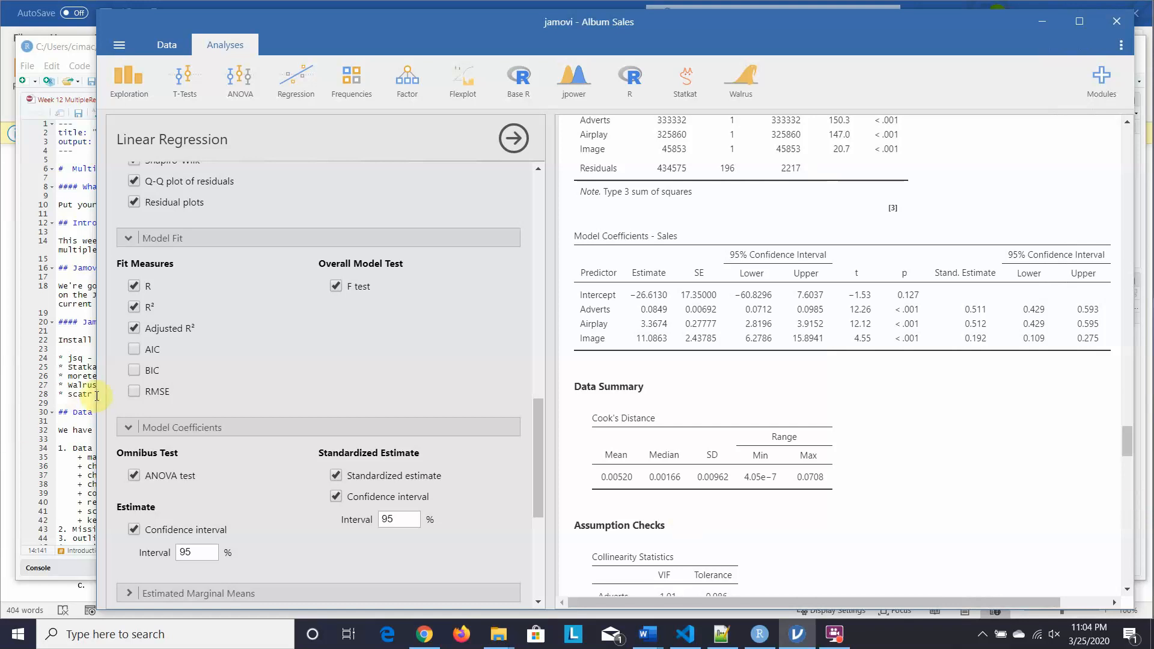
{"action": "left_click_drag", "start_coordinate": [97, 394], "coordinate": [39, 389]}
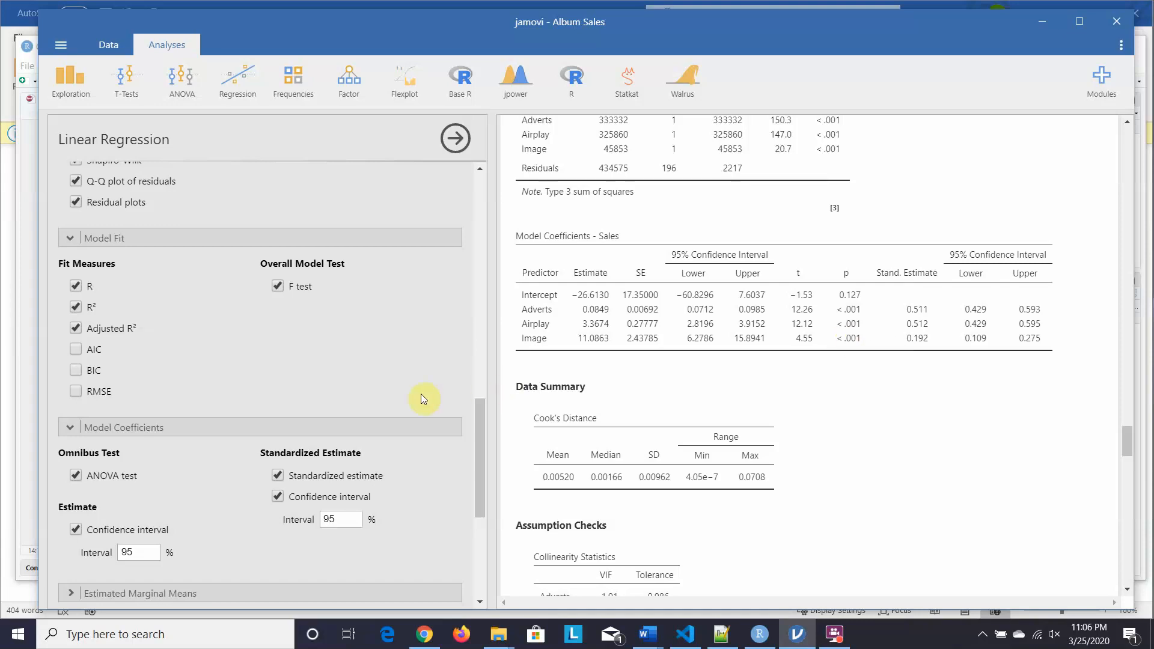
Step: Recheck the regression's variables and Block 1 predictors, and examine the model fit, ANOVA and coefficients tables together
{"action": "left_click_drag", "start_coordinate": [483, 431], "coordinate": [466, 272]}
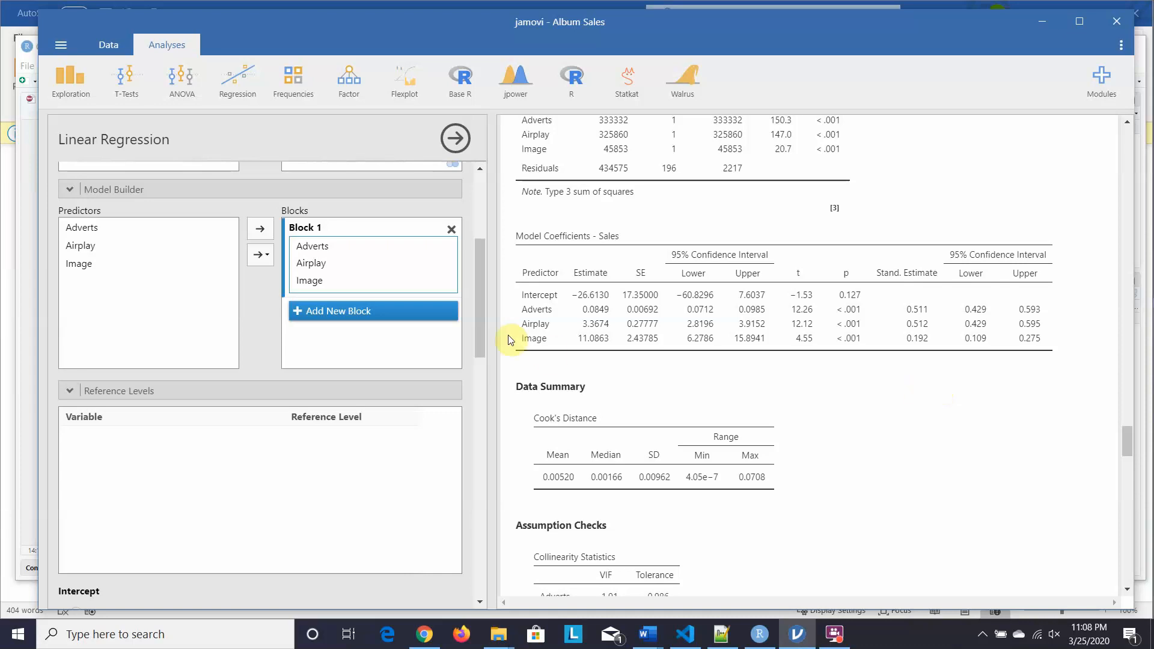
{"action": "left_click_drag", "start_coordinate": [479, 315], "coordinate": [471, 241]}
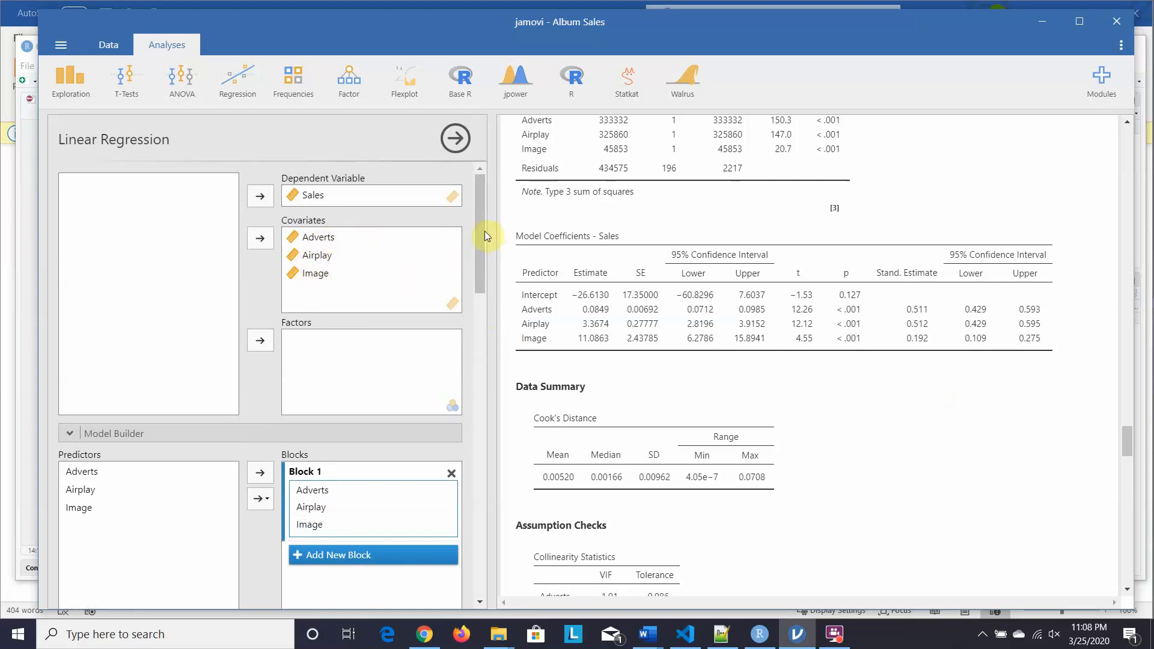
{"action": "left_click_drag", "start_coordinate": [479, 230], "coordinate": [493, 256]}
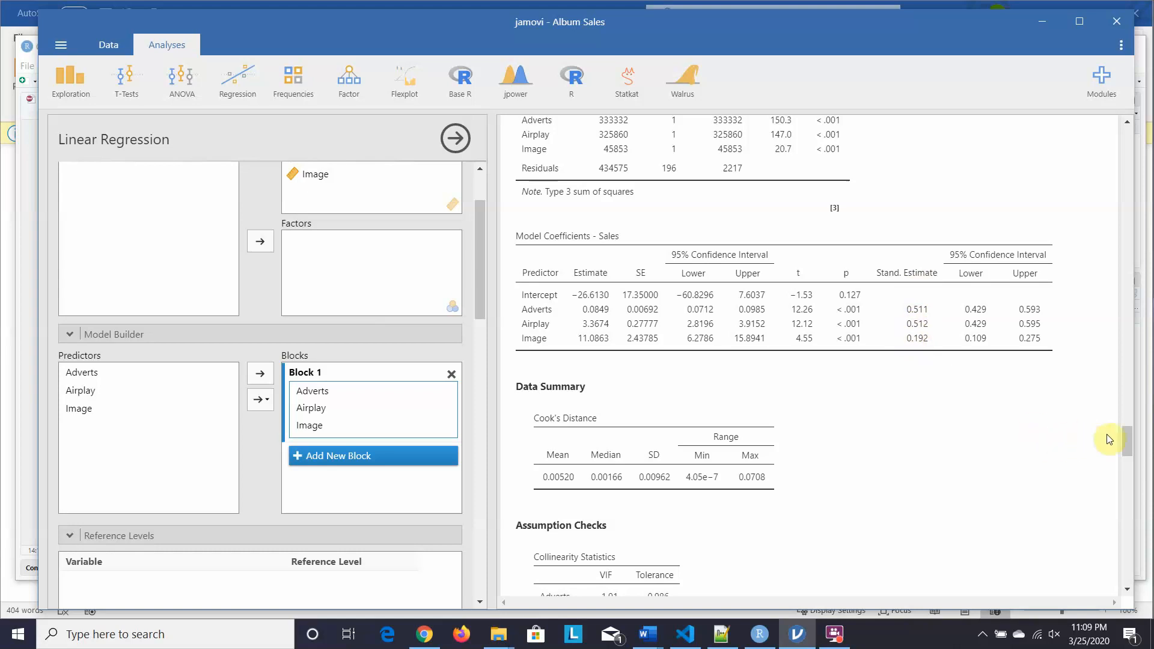
{"action": "mouse_move", "coordinate": [1127, 440]}
{"action": "left_mouse_down"}
{"action": "mouse_move", "coordinate": [1119, 405]}
{"action": "mouse_move", "coordinate": [1121, 429]}
{"action": "left_mouse_up"}
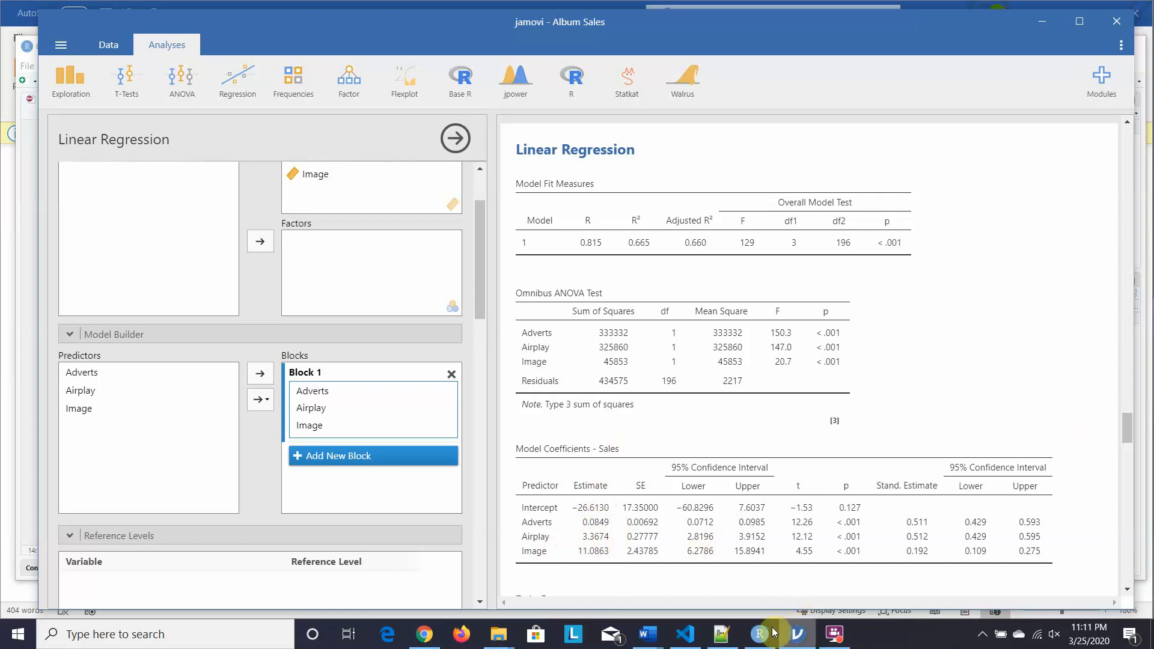
Step: Switch to the Week 12 MultipleRegression answer sheet in Word, read its hypothesis testing and reporting questions, and return to jamovi
{"action": "mouse_move", "coordinate": [652, 631]}
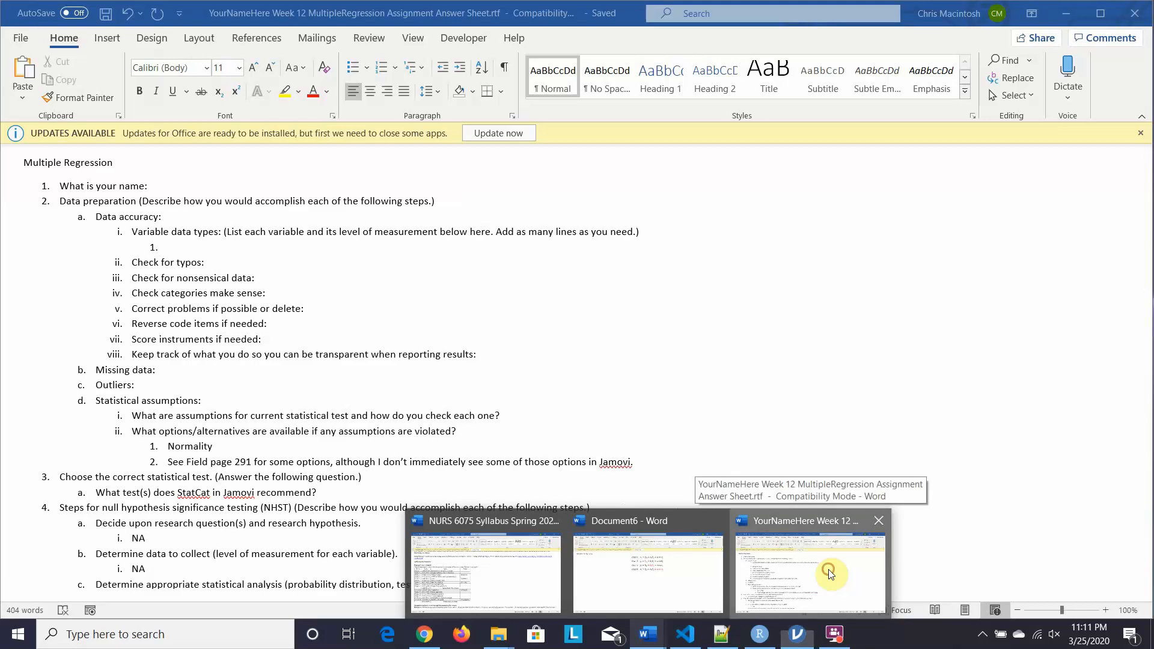
{"action": "left_click", "coordinate": [829, 574]}
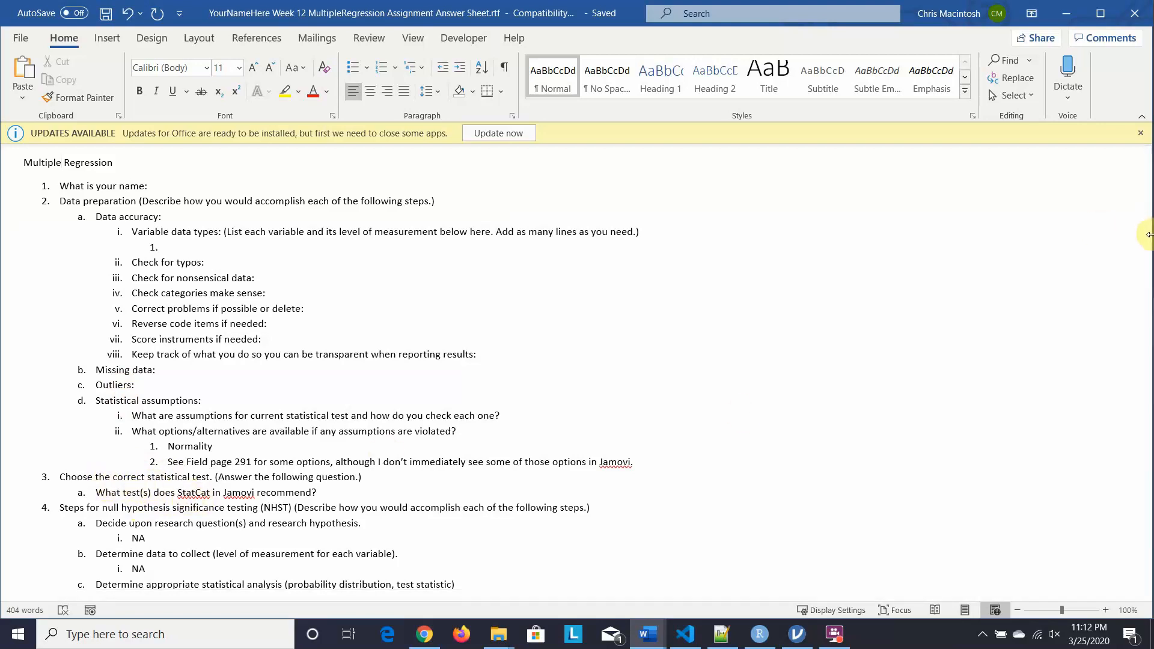
{"action": "left_click_drag", "start_coordinate": [1146, 241], "coordinate": [1148, 369]}
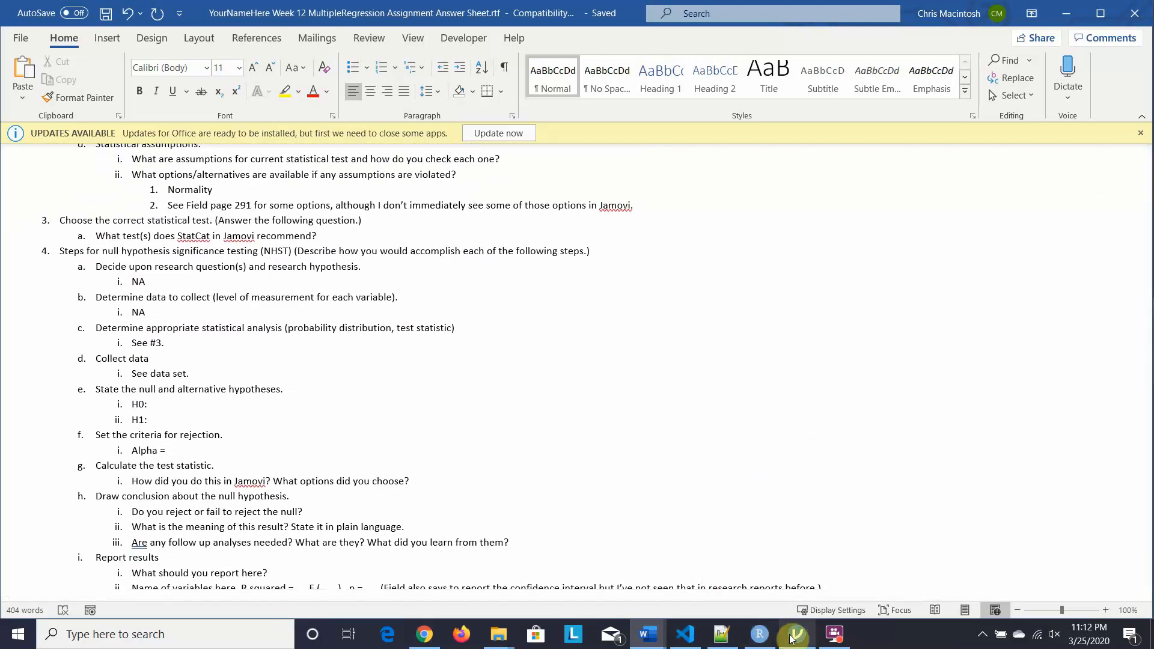
{"action": "mouse_move", "coordinate": [796, 634]}
{"action": "left_click", "coordinate": [794, 602]}
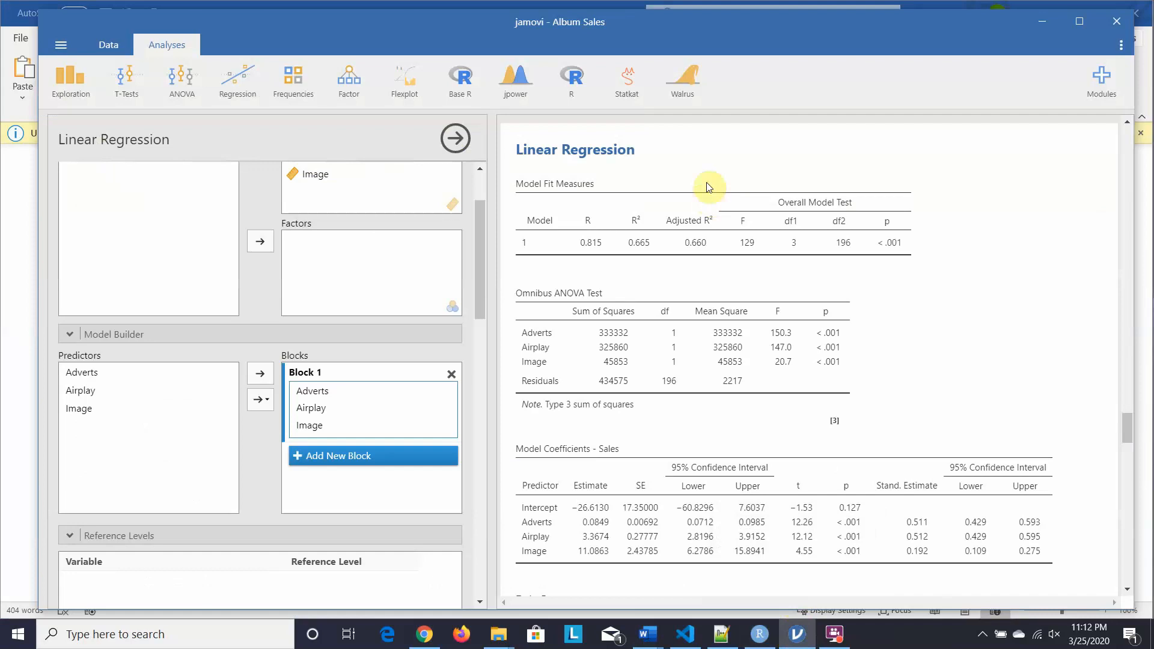
Step: Create a Statkat Relationships, Prediction, and Group Comparisons analysis with Sales as the dependent variable
{"action": "left_click", "coordinate": [625, 87]}
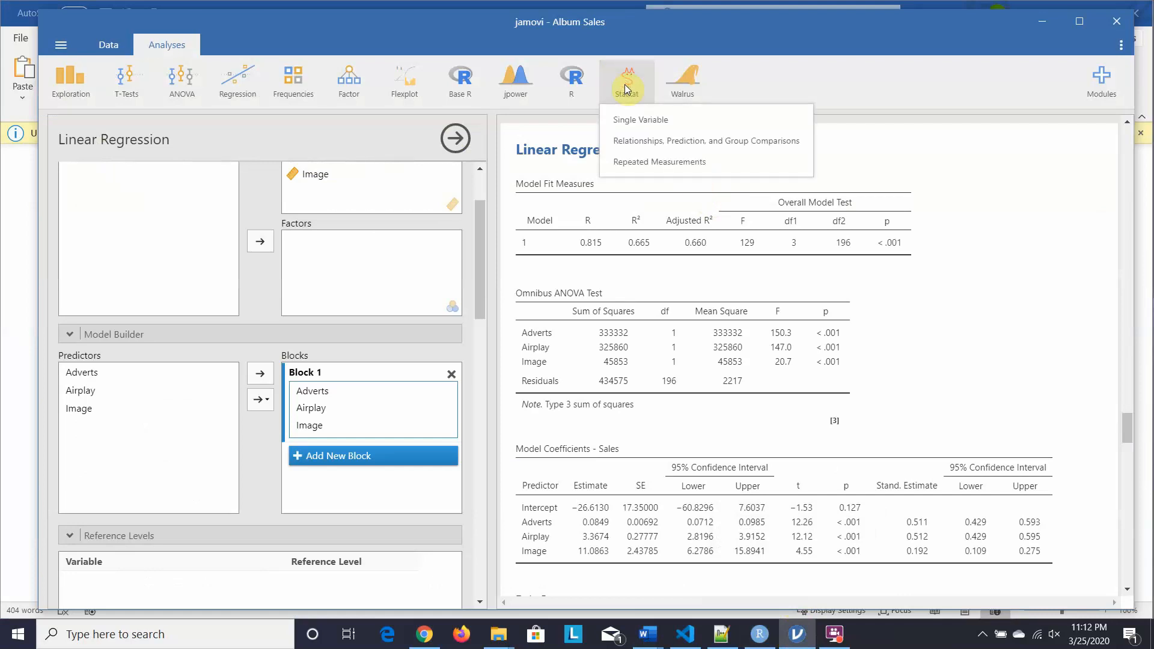
{"action": "left_click", "coordinate": [639, 142]}
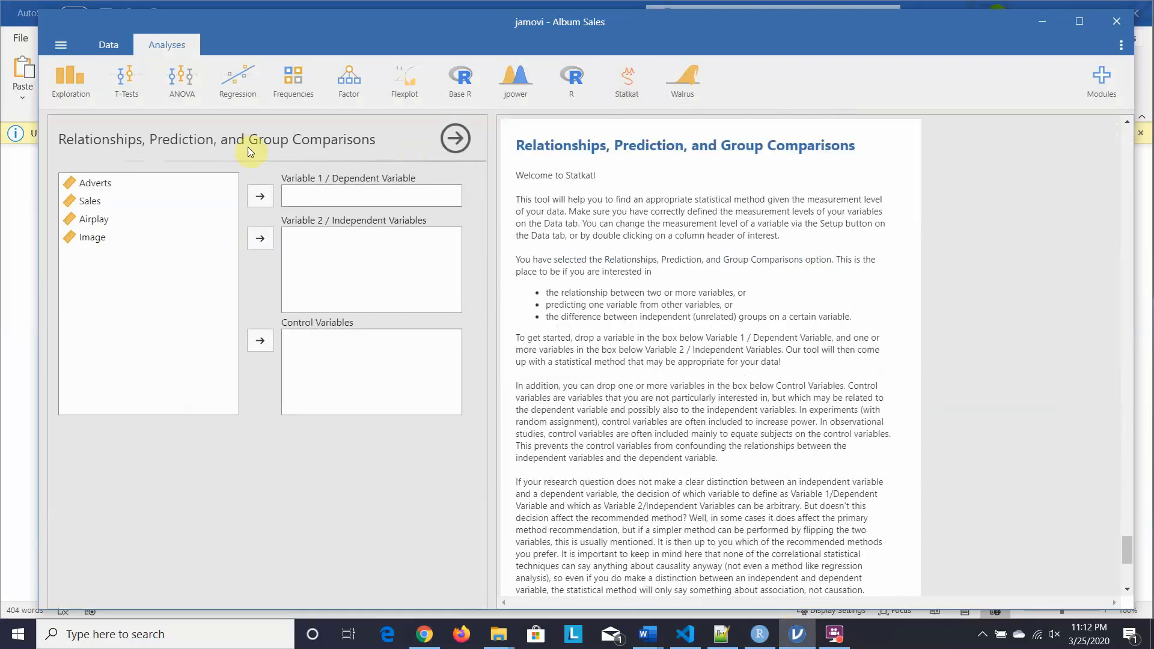
{"action": "left_click", "coordinate": [90, 202]}
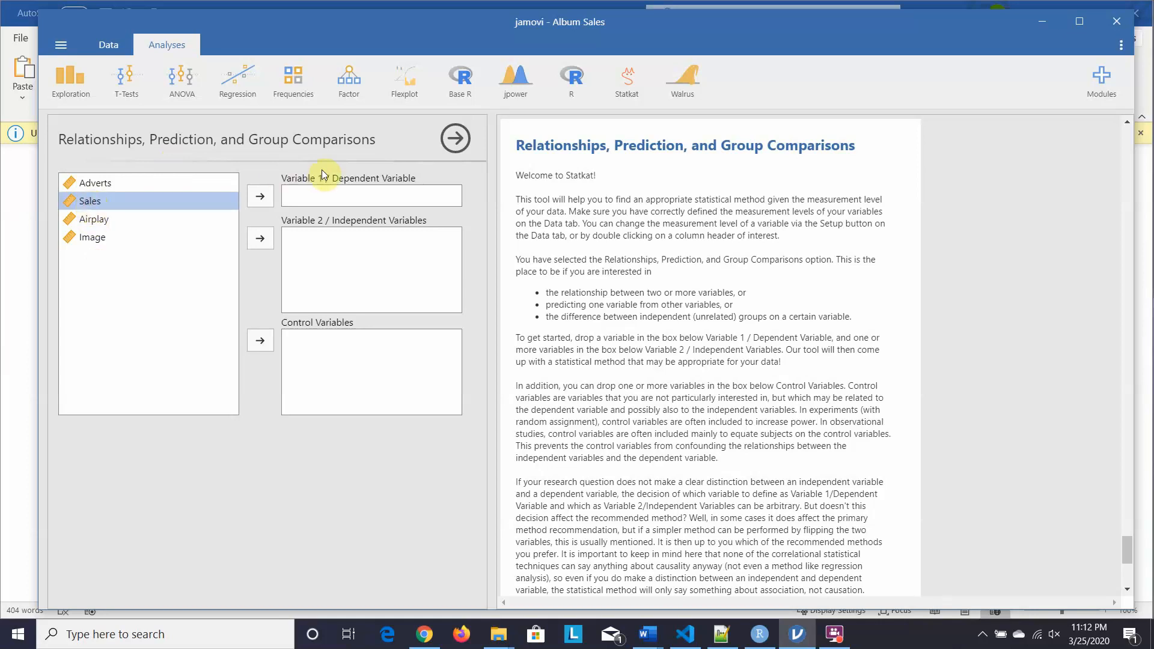
{"action": "left_click", "coordinate": [264, 193]}
Step: Assign Adverts, Airplay and Image as the independent variables and review the recommended method and scatter plots
{"action": "left_click", "coordinate": [106, 184]}
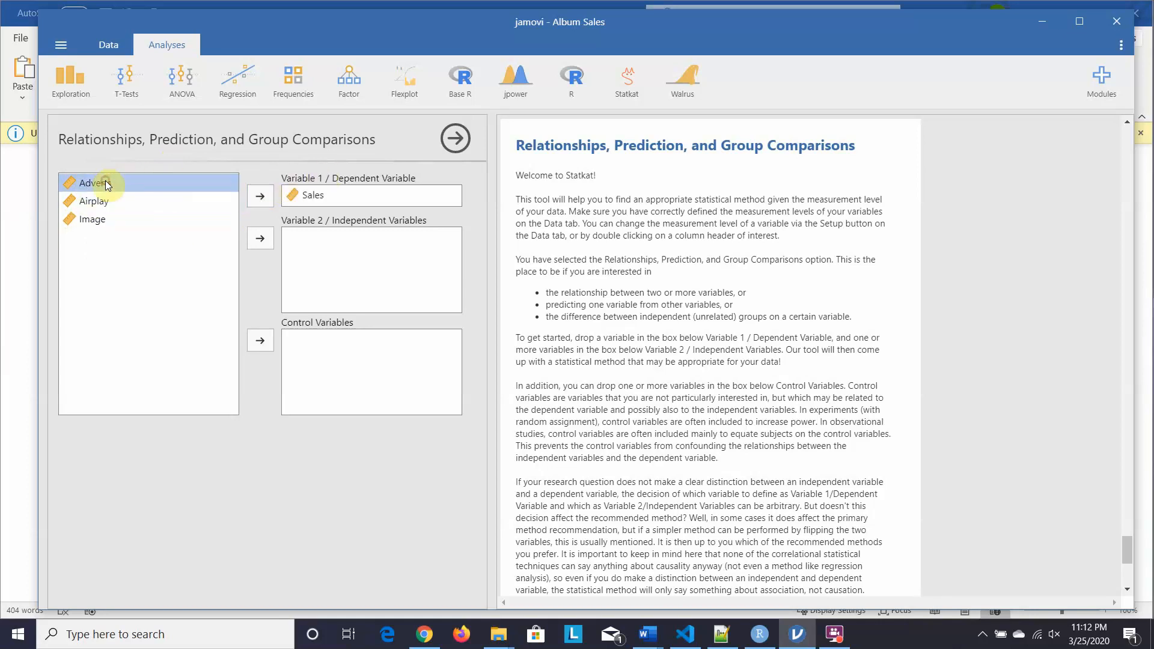
{"action": "left_click", "coordinate": [99, 218], "text": "shift"}
{"action": "left_click", "coordinate": [260, 239]}
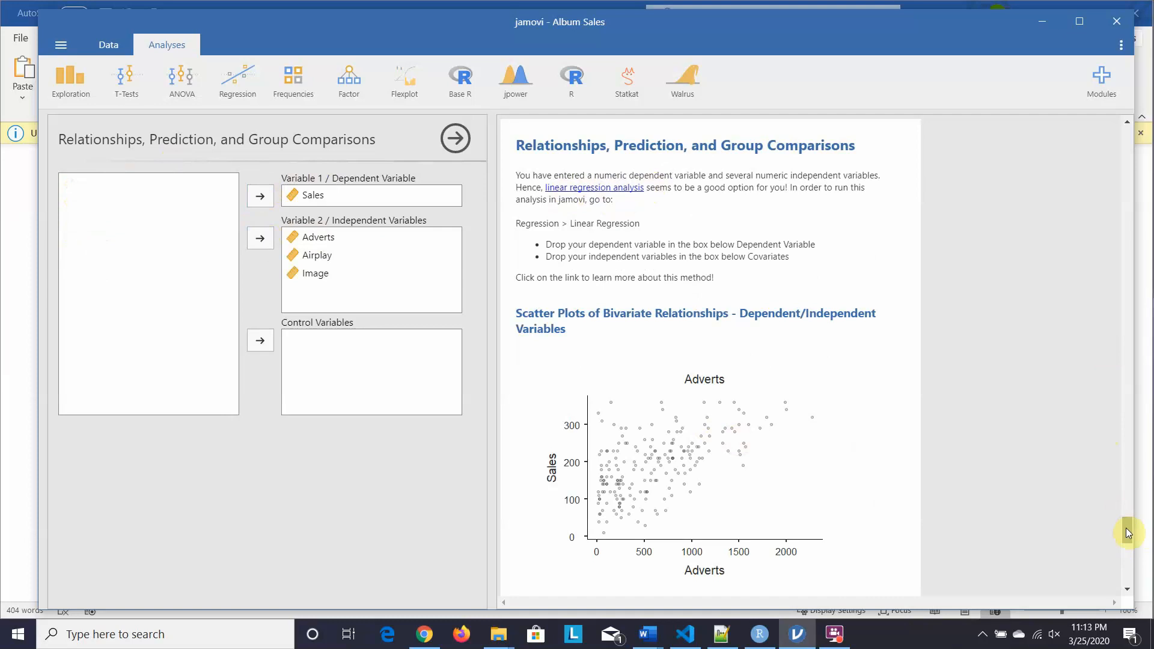
{"action": "left_click_drag", "start_coordinate": [1127, 532], "coordinate": [1133, 561]}
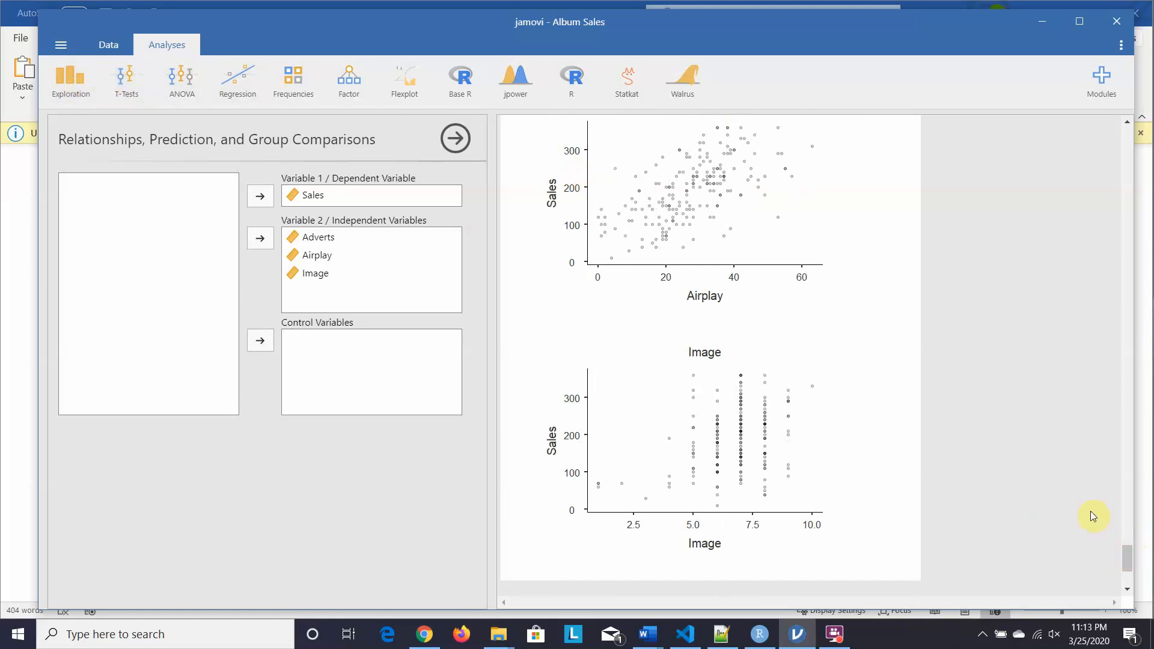
Step: Reopen the Linear Regression results and review the coefficients, Cook's Distance, collinearity statistics and Shapiro-Wilk normality test
{"action": "left_click_drag", "start_coordinate": [1127, 551], "coordinate": [1095, 388]}
{"action": "left_click", "coordinate": [894, 286]}
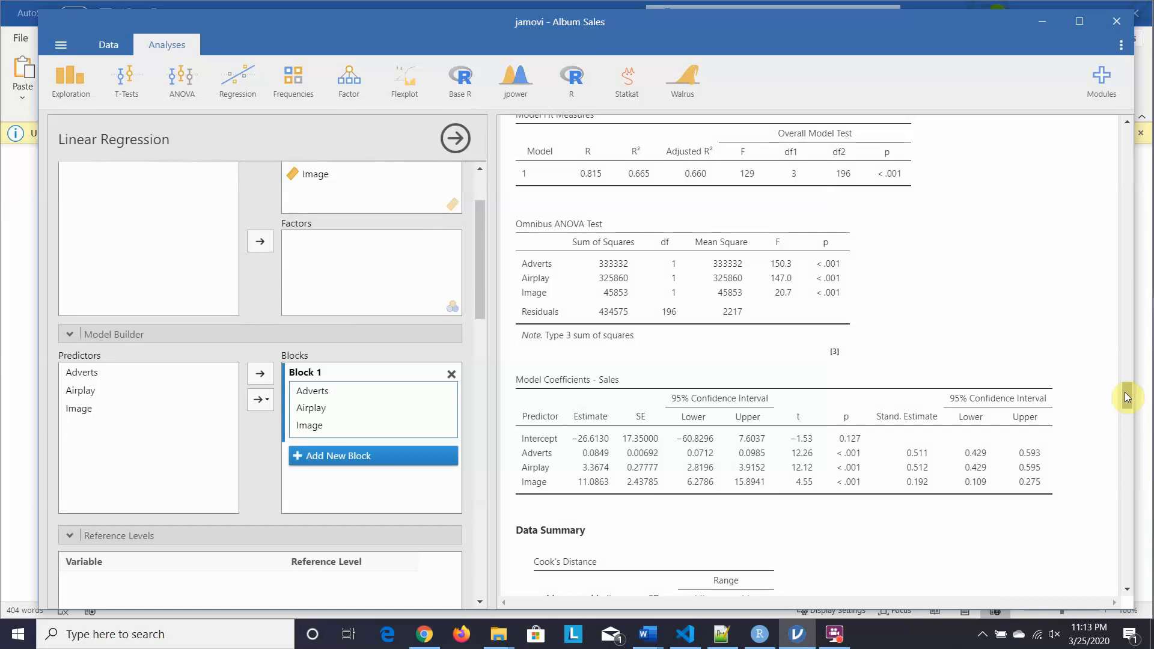
{"action": "mouse_move", "coordinate": [1126, 395]}
{"action": "left_mouse_down"}
{"action": "mouse_move", "coordinate": [1120, 380]}
{"action": "mouse_move", "coordinate": [1135, 444]}
{"action": "mouse_move", "coordinate": [1130, 412]}
{"action": "left_mouse_up"}
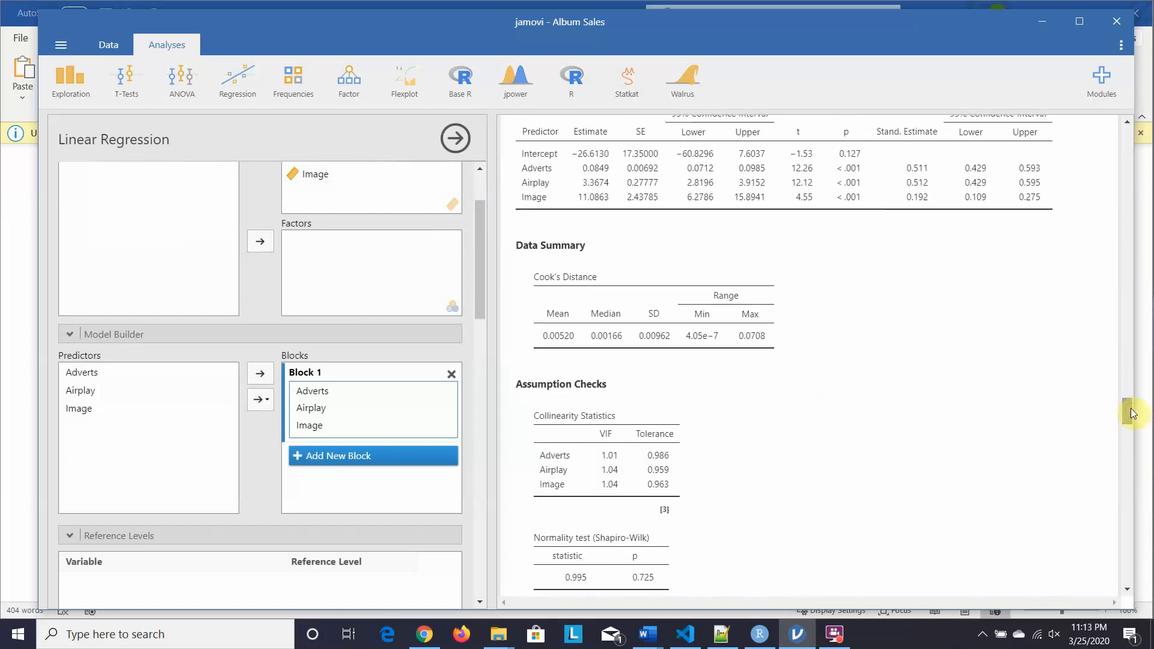